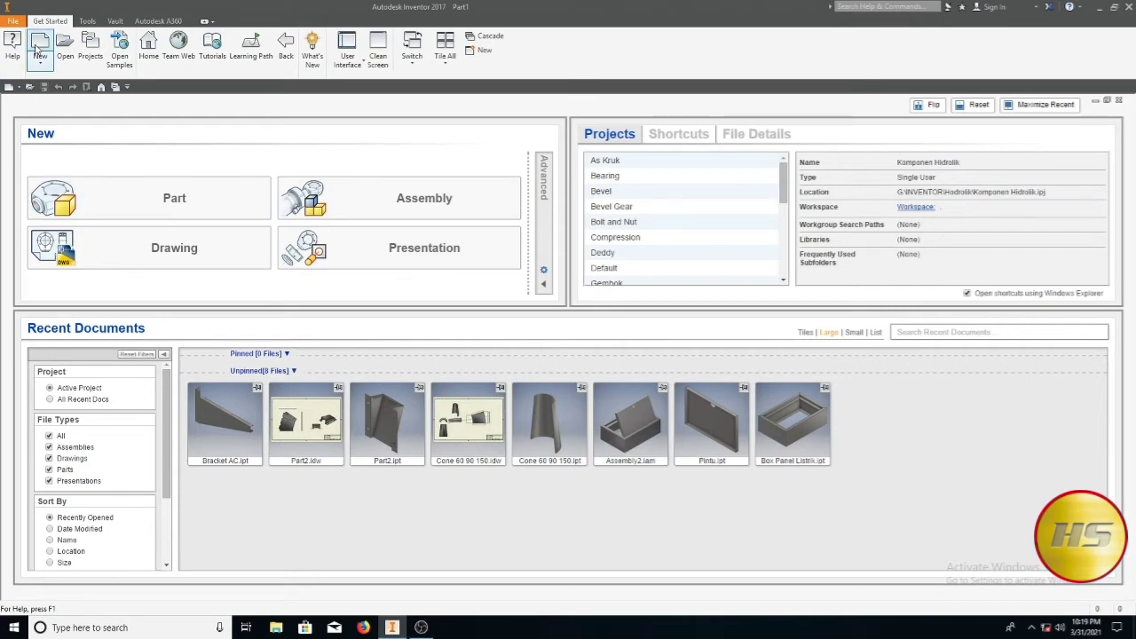
Step: Create a new part from the Sheet Metal (mm).ipt template and start a 2D sketch on the XY plane
{"action": "left_click", "coordinate": [39, 46]}
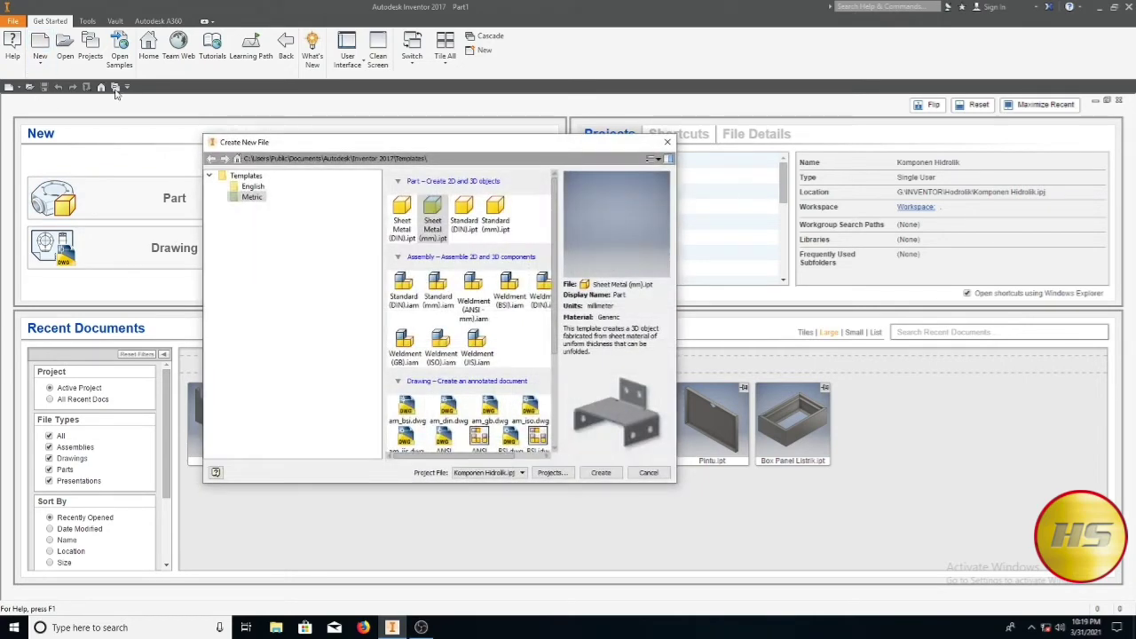
{"action": "double_click", "coordinate": [435, 228]}
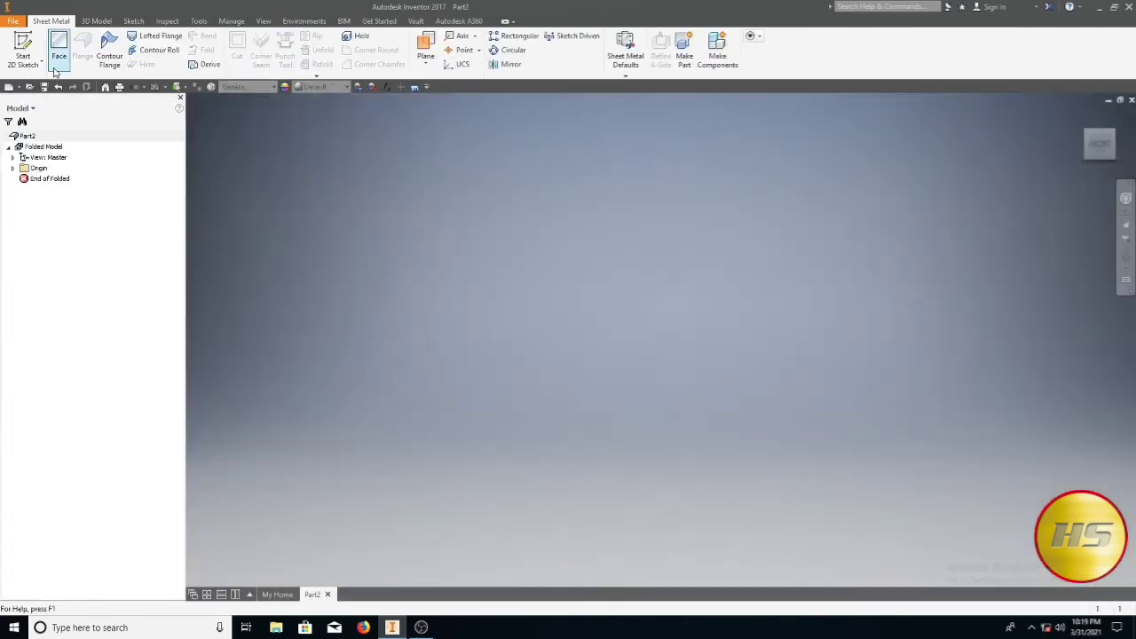
{"action": "left_click", "coordinate": [23, 46]}
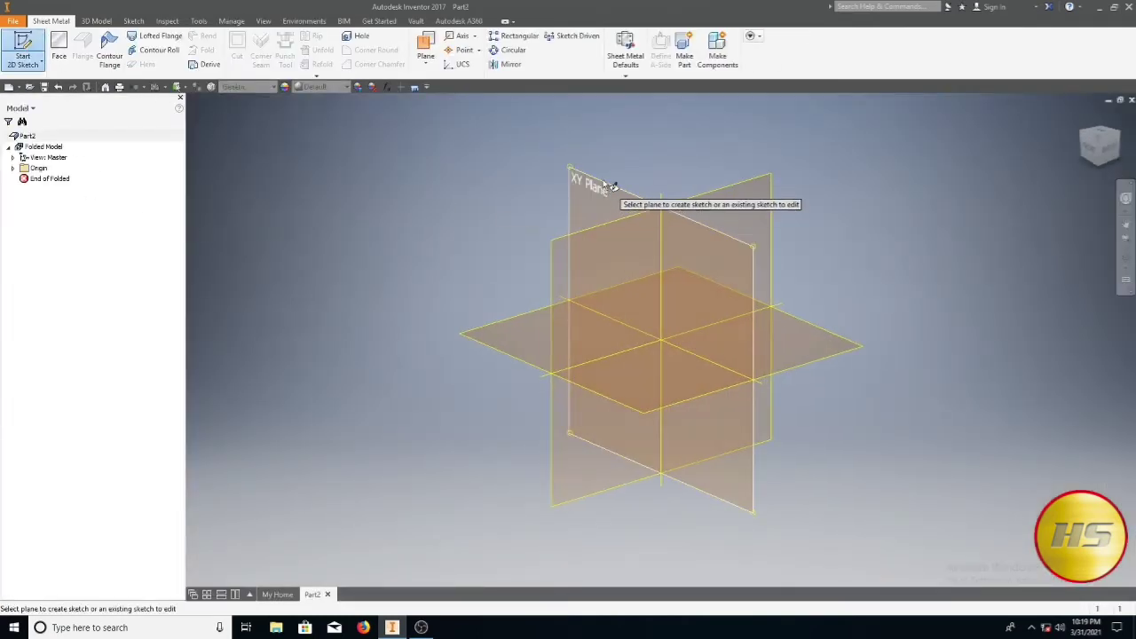
{"action": "left_click", "coordinate": [607, 186]}
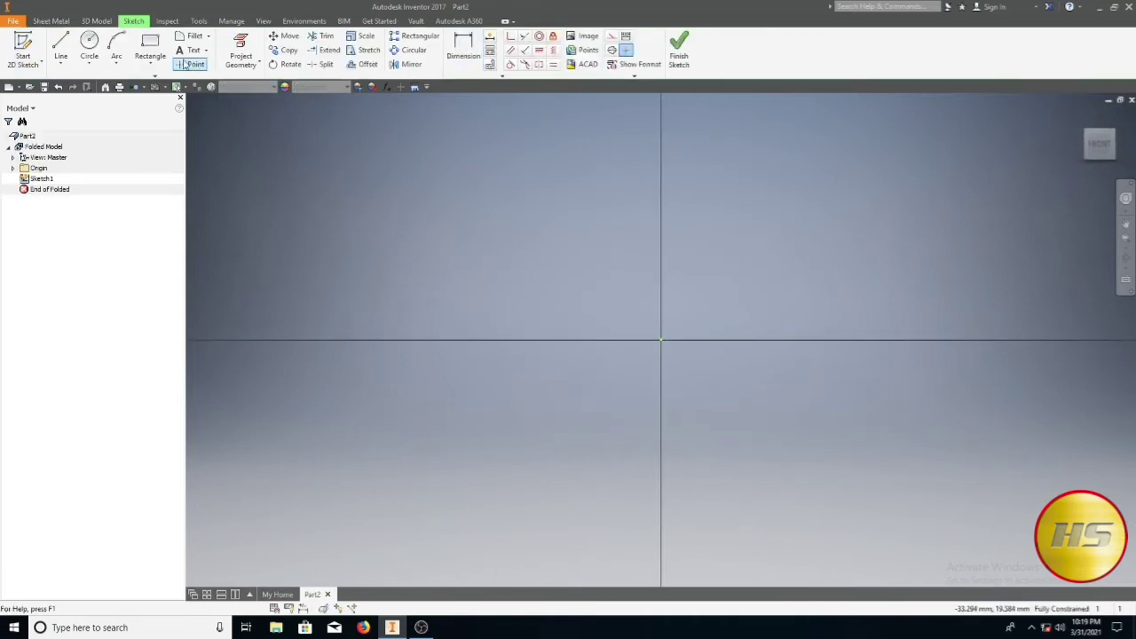
Step: Sketch a rectangle about 16 mm wide and 19 mm high with its lower-left corner on the origin
{"action": "left_click", "coordinate": [150, 49]}
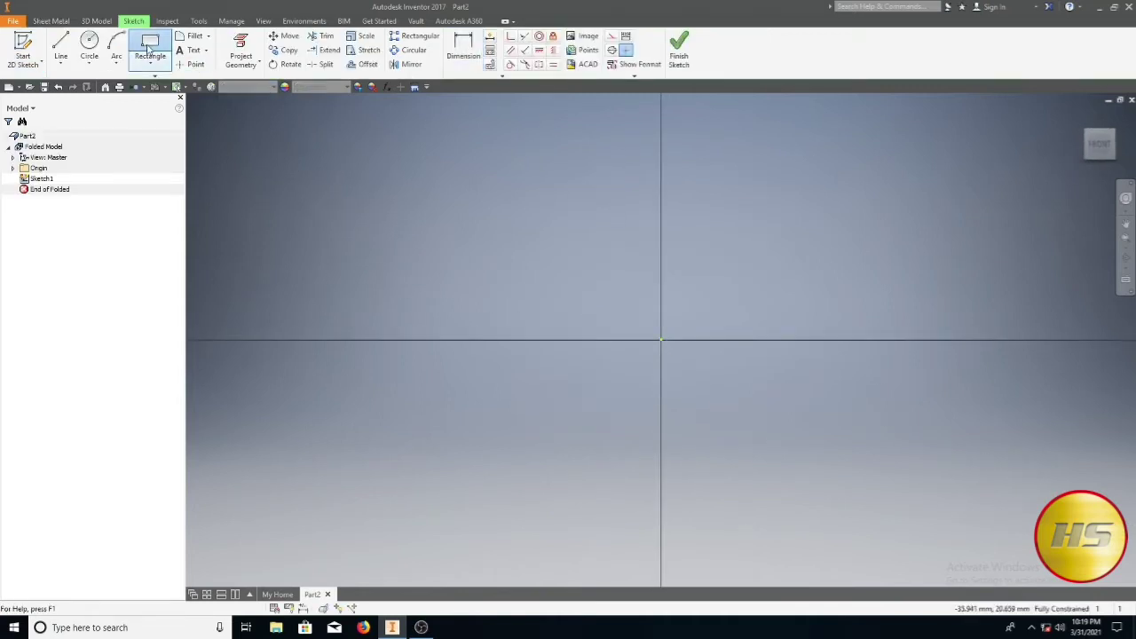
{"action": "left_click", "coordinate": [658, 340]}
{"action": "scroll", "coordinate": [805, 168], "scroll_direction": "down", "scroll_amount": 2}
{"action": "scroll", "coordinate": [696, 258], "scroll_direction": "up", "scroll_amount": 2}
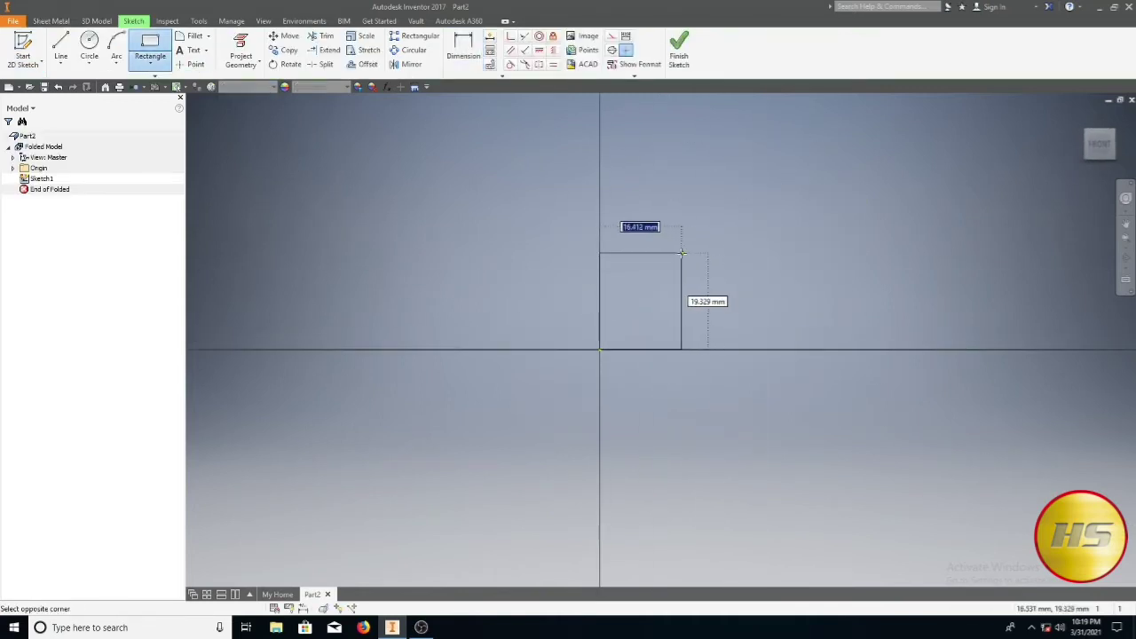
{"action": "left_click", "coordinate": [681, 254]}
Step: Dimension the rectangle to a height of 40 mm and a width of 25 mm
{"action": "left_click", "coordinate": [463, 49]}
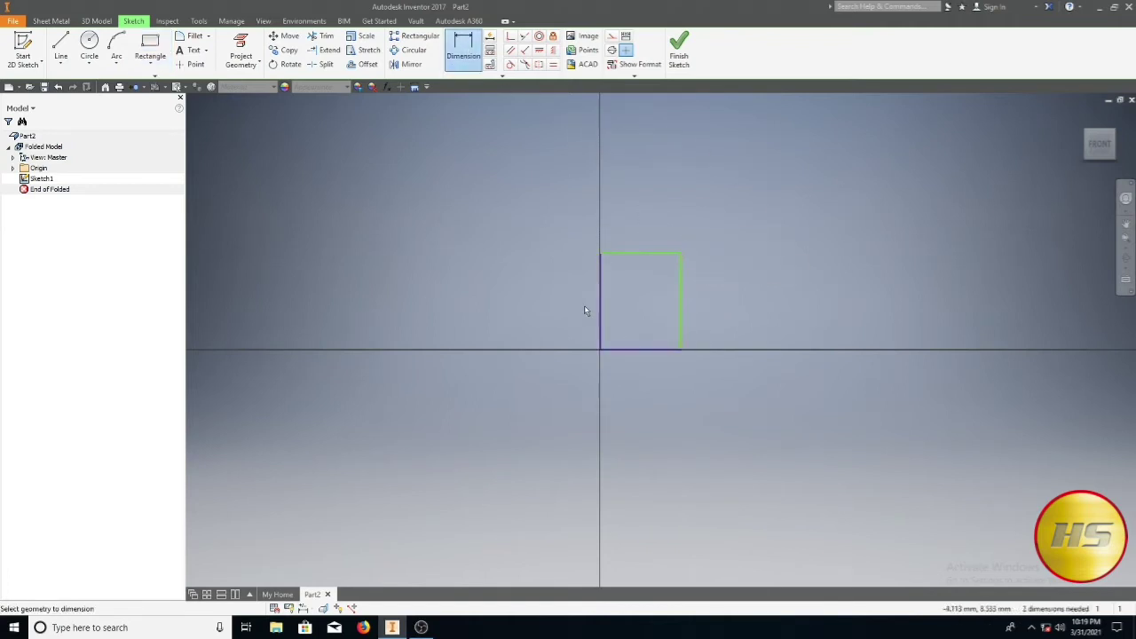
{"action": "left_click", "coordinate": [598, 307]}
{"action": "left_click", "coordinate": [575, 302]}
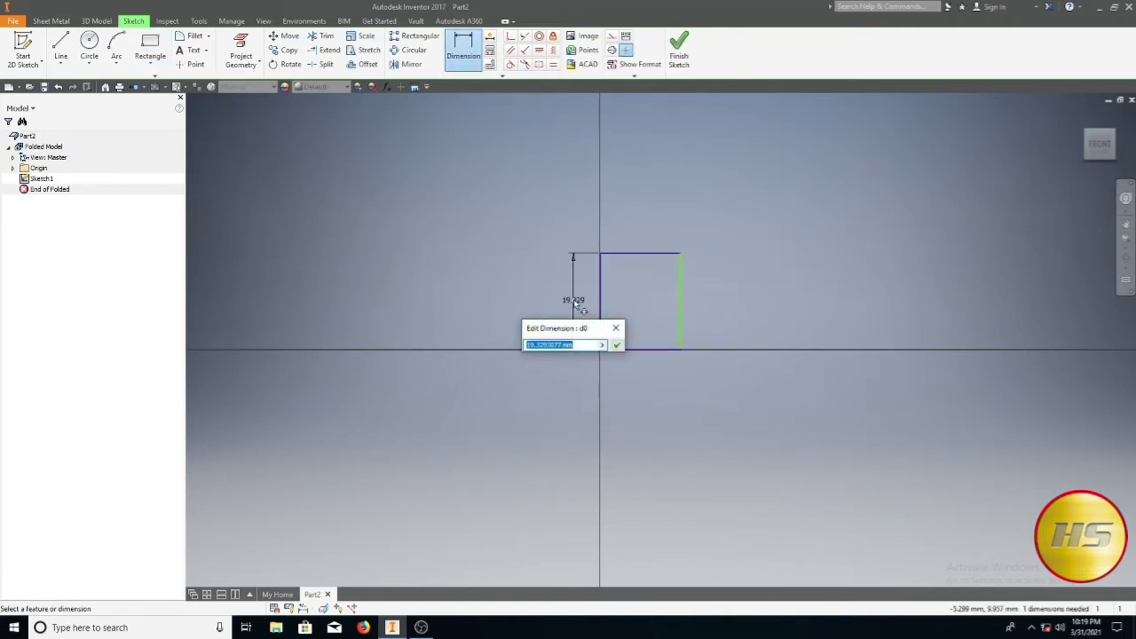
{"action": "type", "text": "40"}
{"action": "key", "text": "Return"}
{"action": "left_click", "coordinate": [659, 350]}
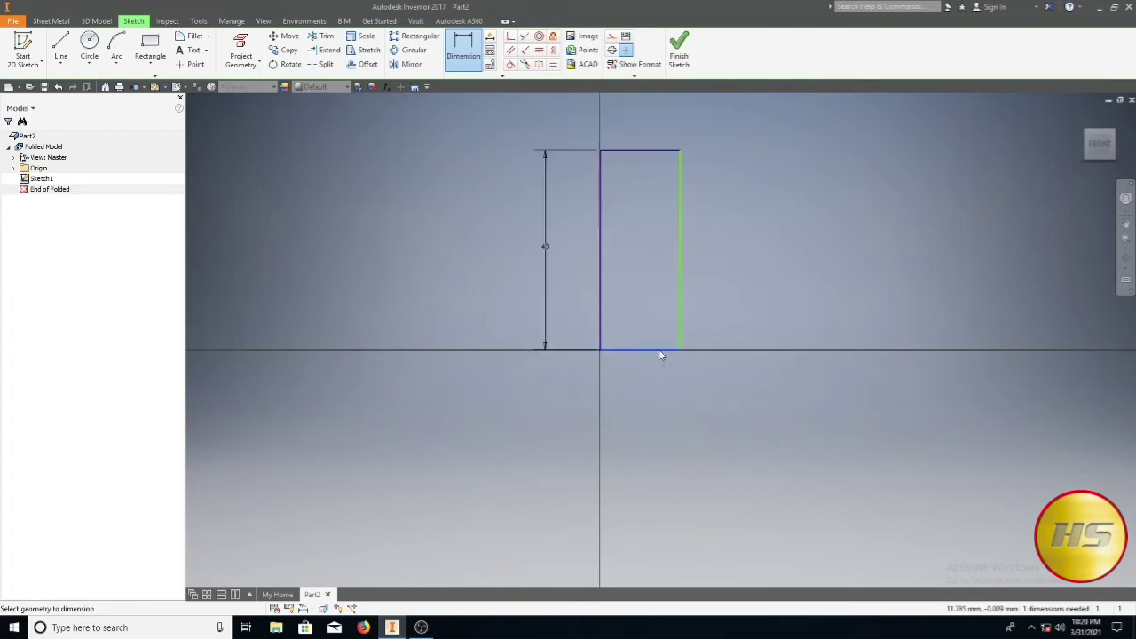
{"action": "left_click", "coordinate": [660, 380]}
{"action": "type", "text": "25"}
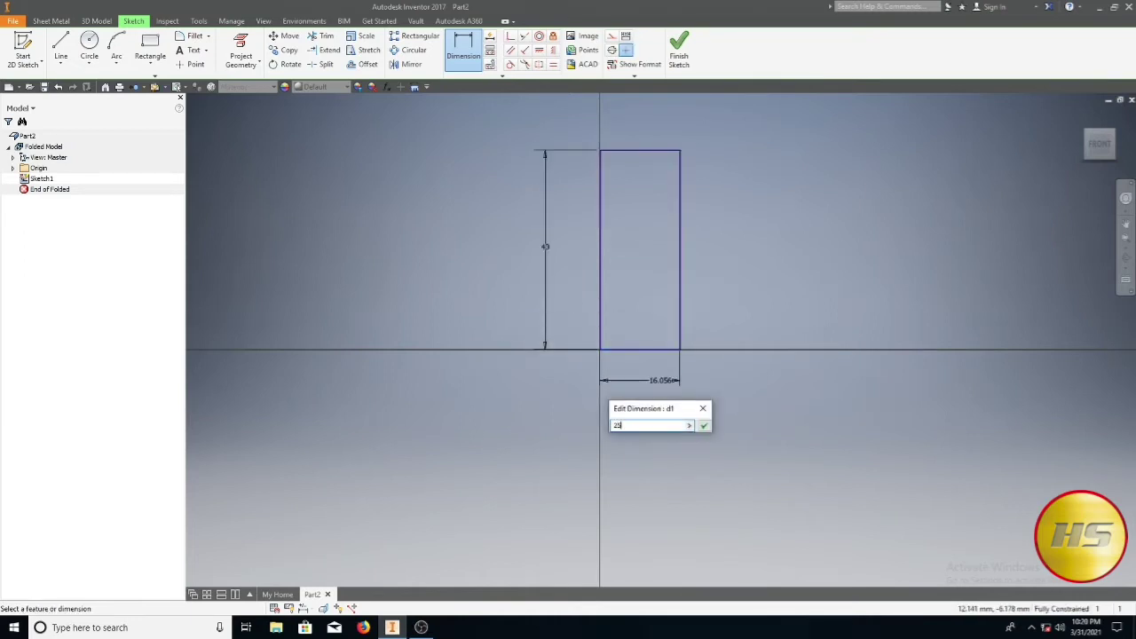
{"action": "key", "text": "Return"}
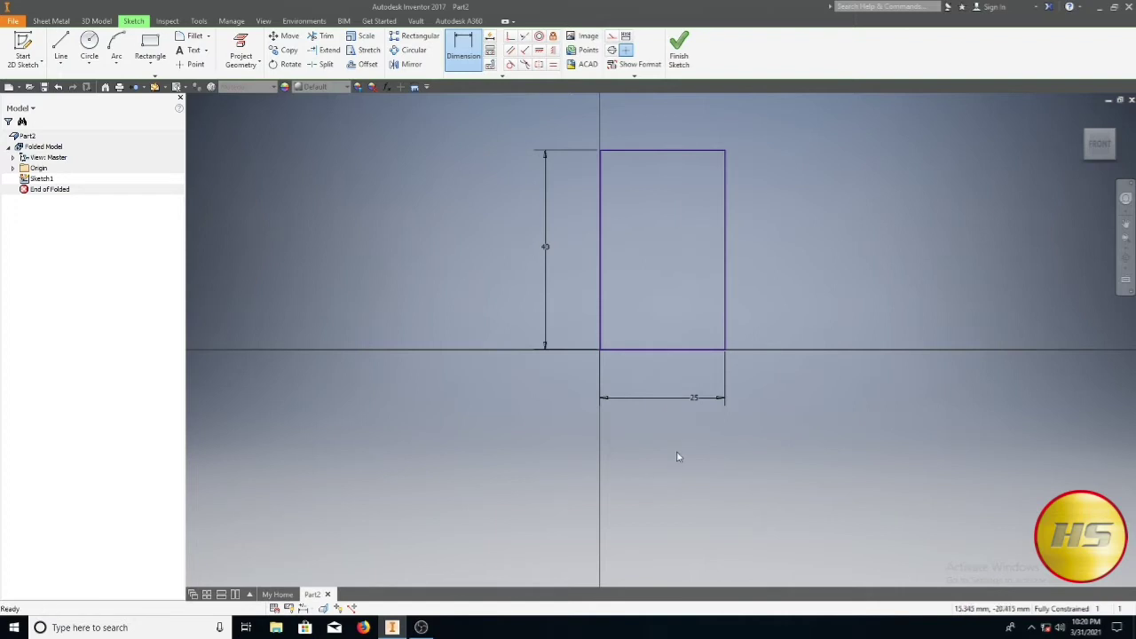
Step: Delete the rectangle's bottom line to leave an open U-shaped profile, and finish the sketch
{"action": "key", "text": "Escape"}
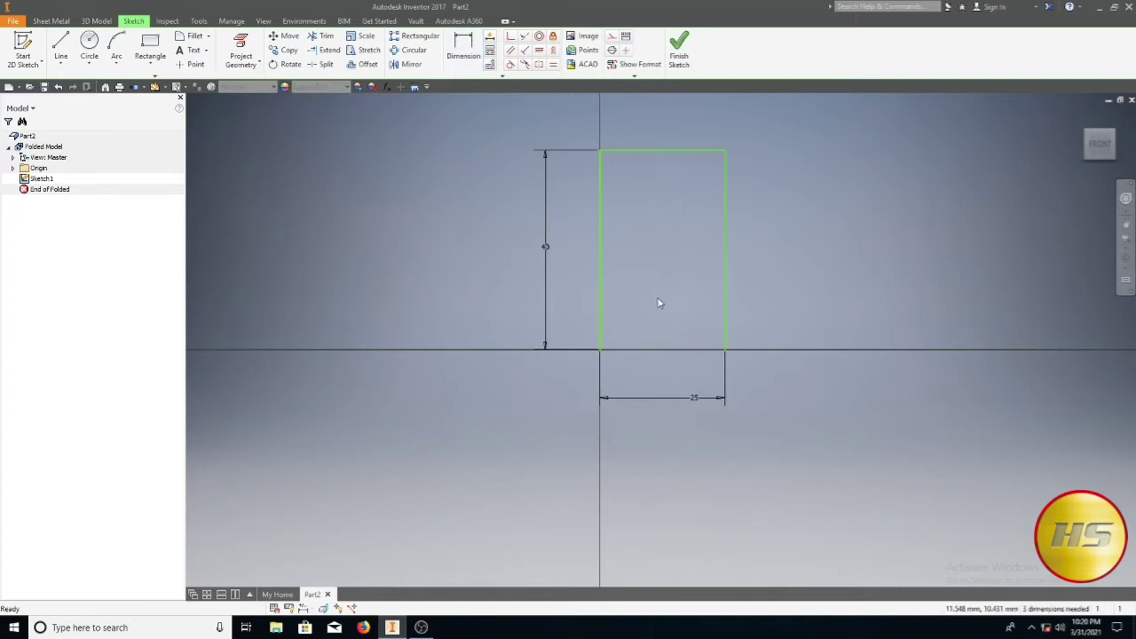
{"action": "left_click", "coordinate": [678, 53]}
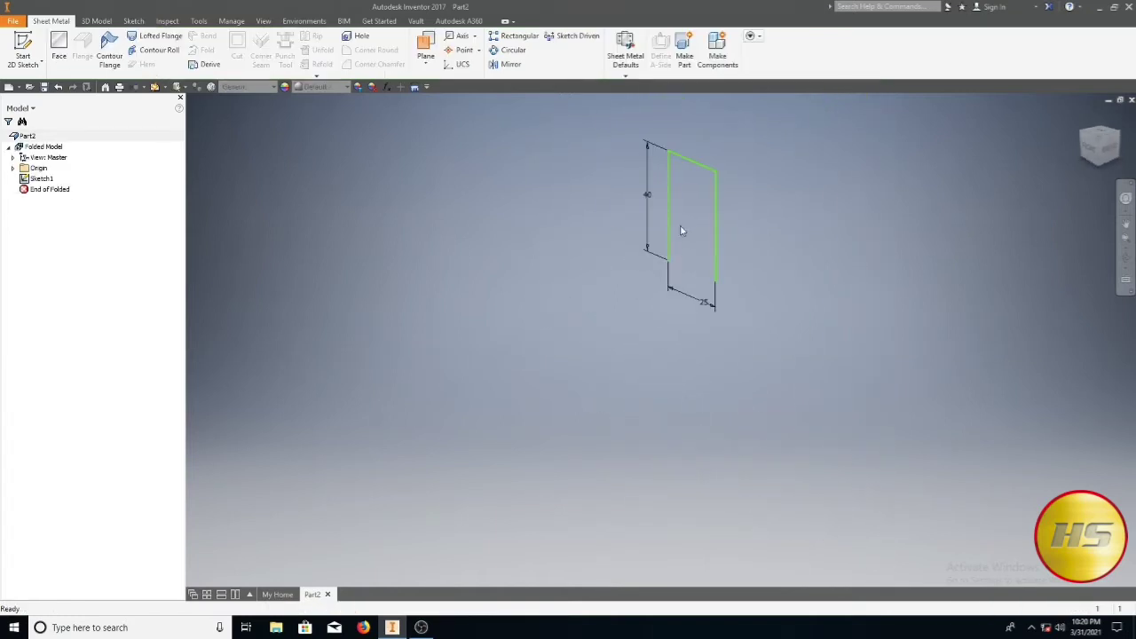
{"action": "scroll", "coordinate": [657, 280], "scroll_direction": "up", "scroll_amount": 4}
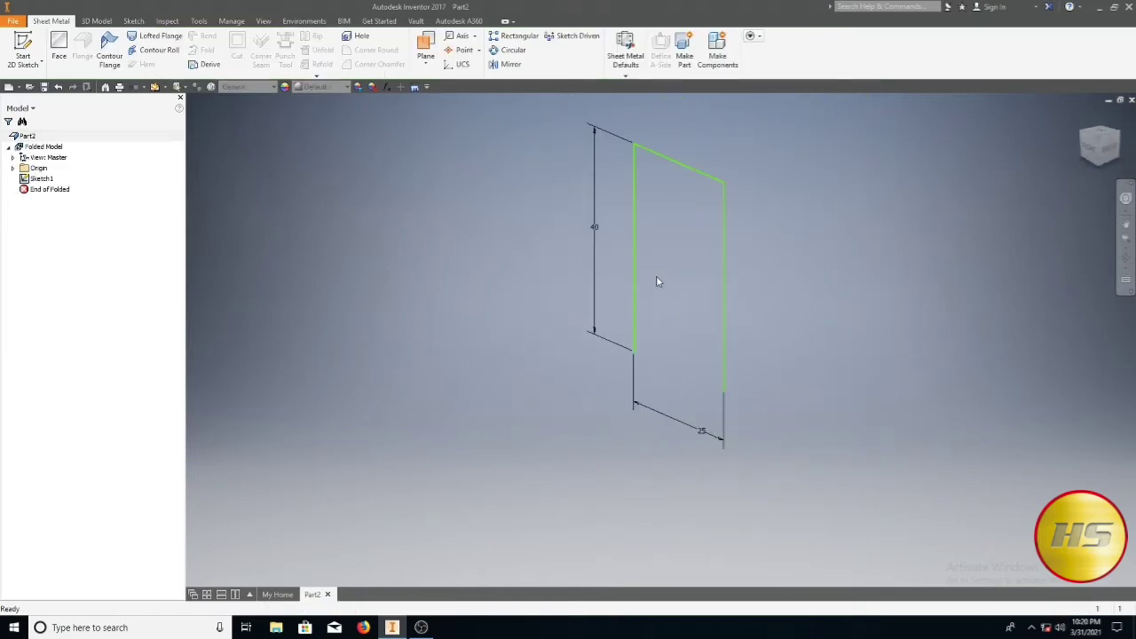
Step: Create a Contour Flange from the open U-shaped profile with a distance of 36 mm
{"action": "left_click", "coordinate": [110, 55]}
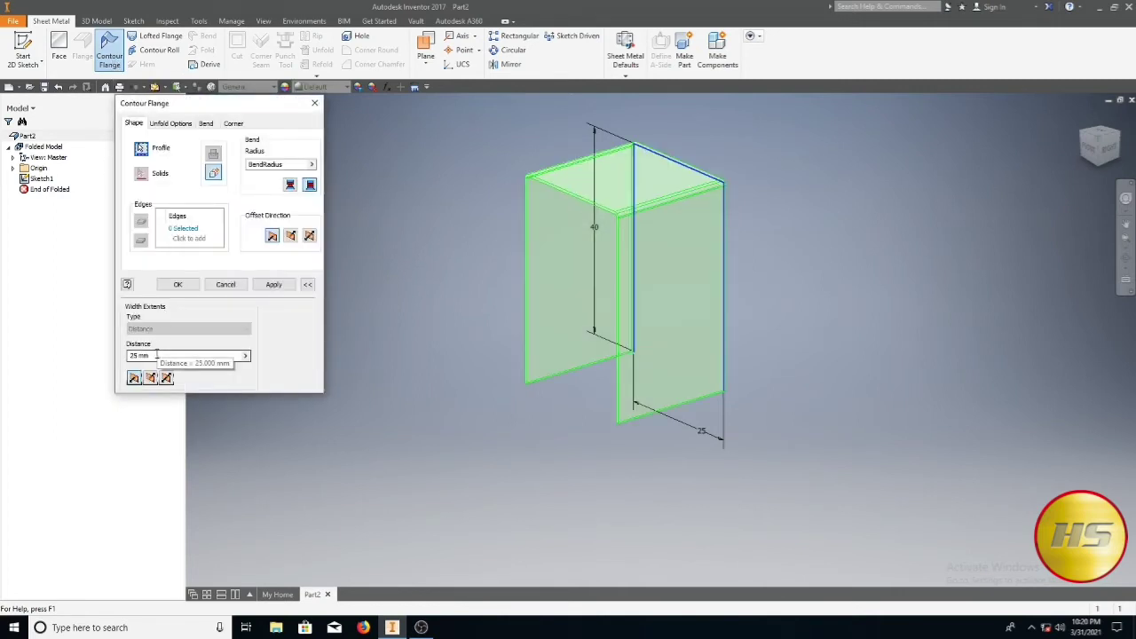
{"action": "left_click", "coordinate": [156, 355]}
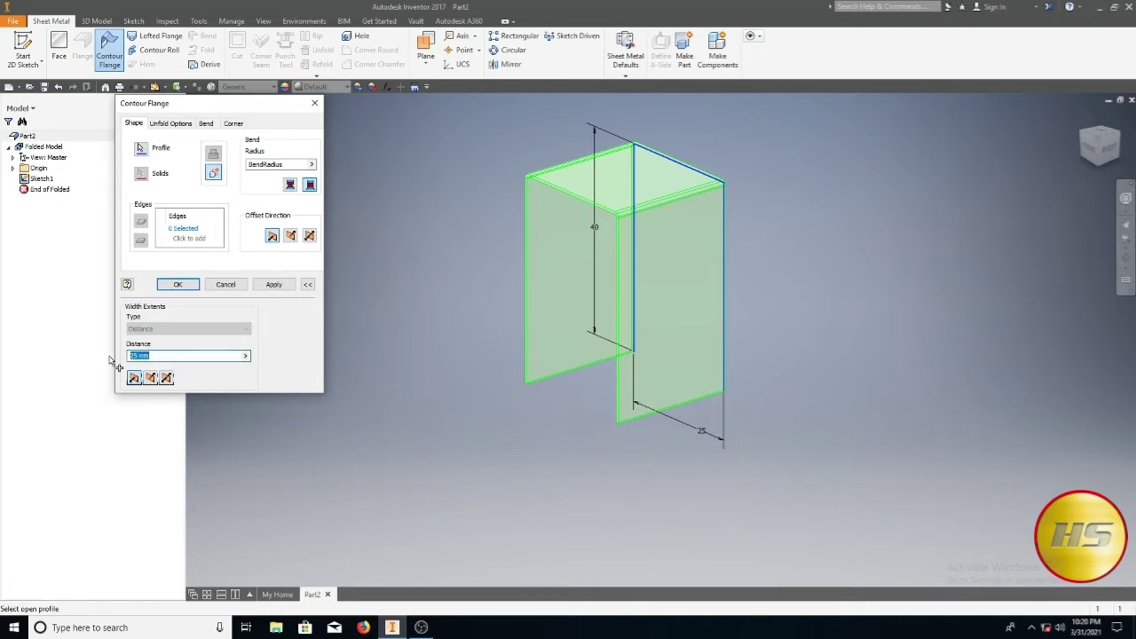
{"action": "type", "text": "36"}
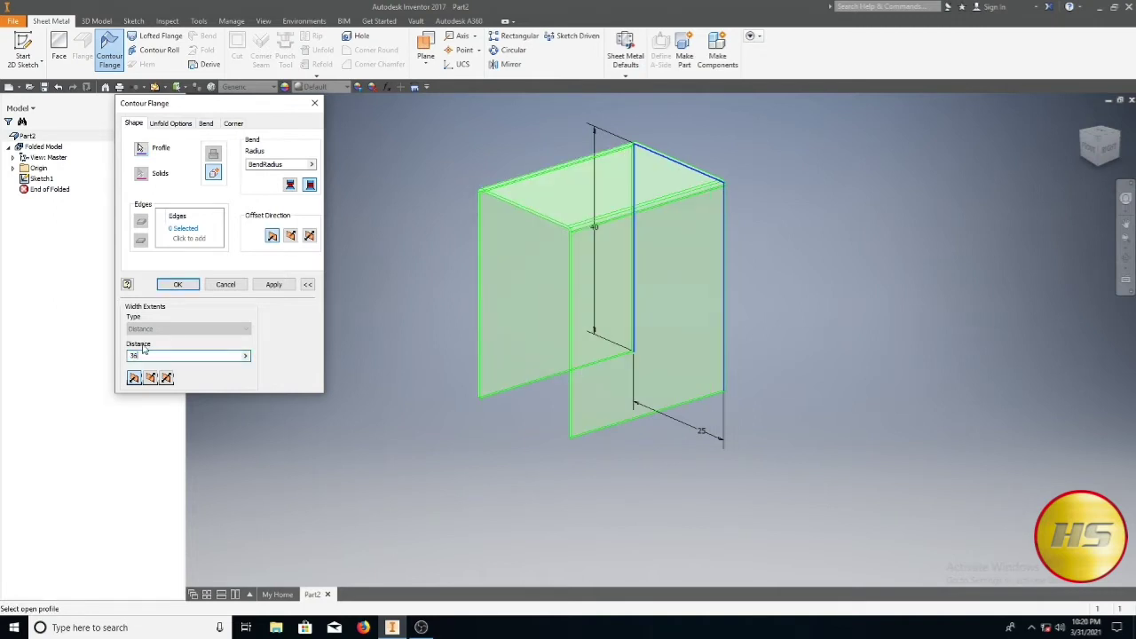
{"action": "left_click", "coordinate": [274, 285]}
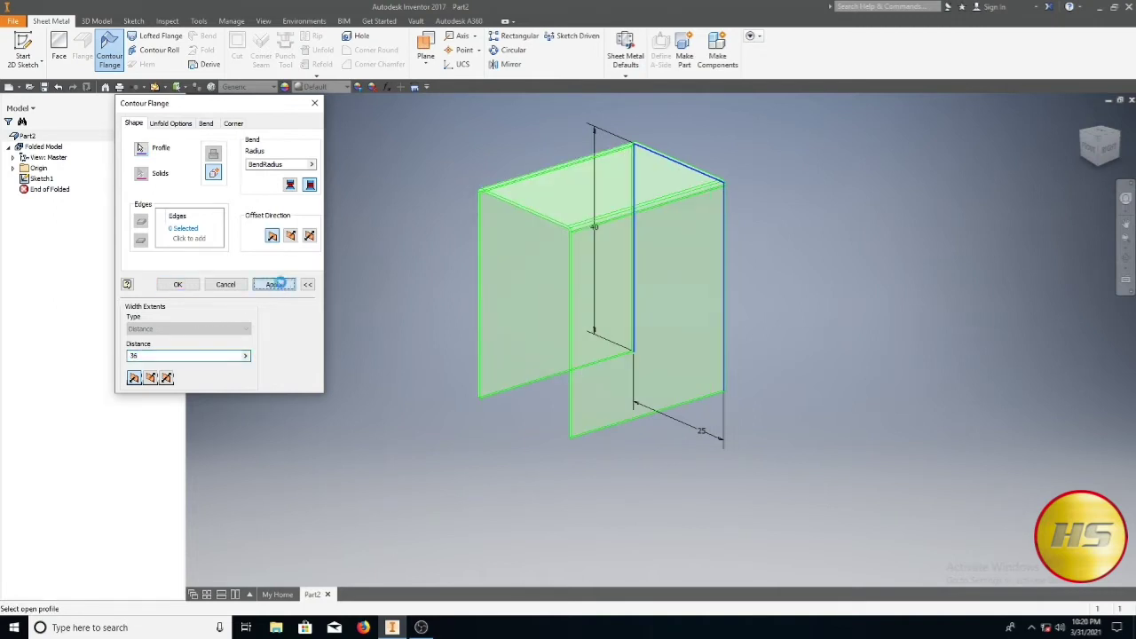
{"action": "left_click", "coordinate": [225, 285]}
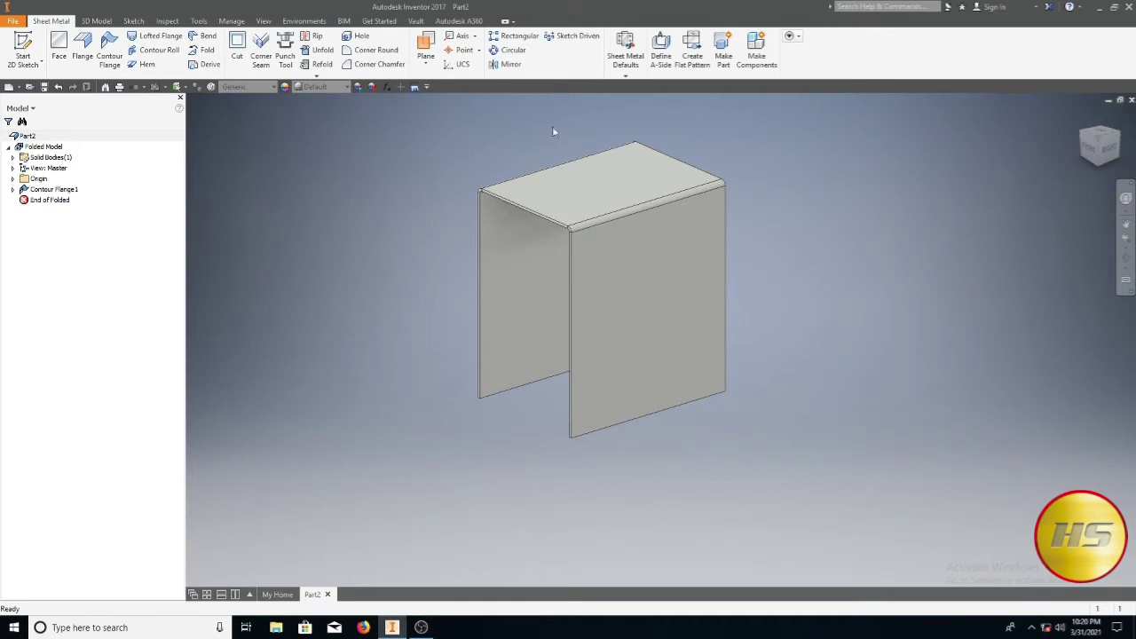
Step: Override the sheet metal rule's thickness with 5 mm and set the material to Steel, Alloy in the sheet metal defaults
{"action": "left_click", "coordinate": [632, 65]}
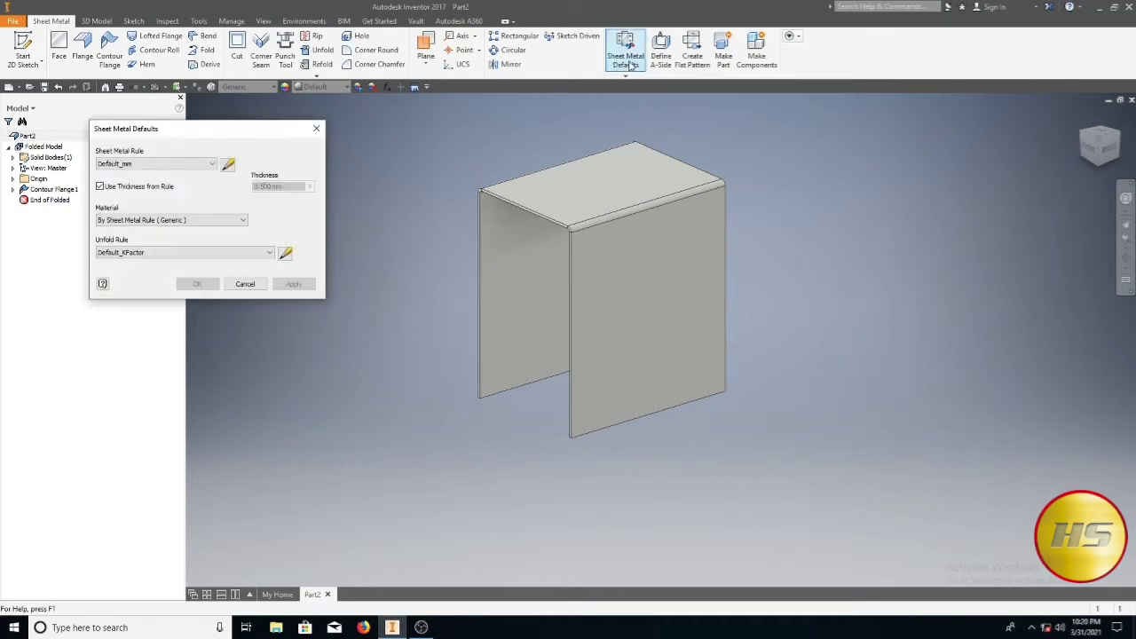
{"action": "left_click", "coordinate": [100, 186]}
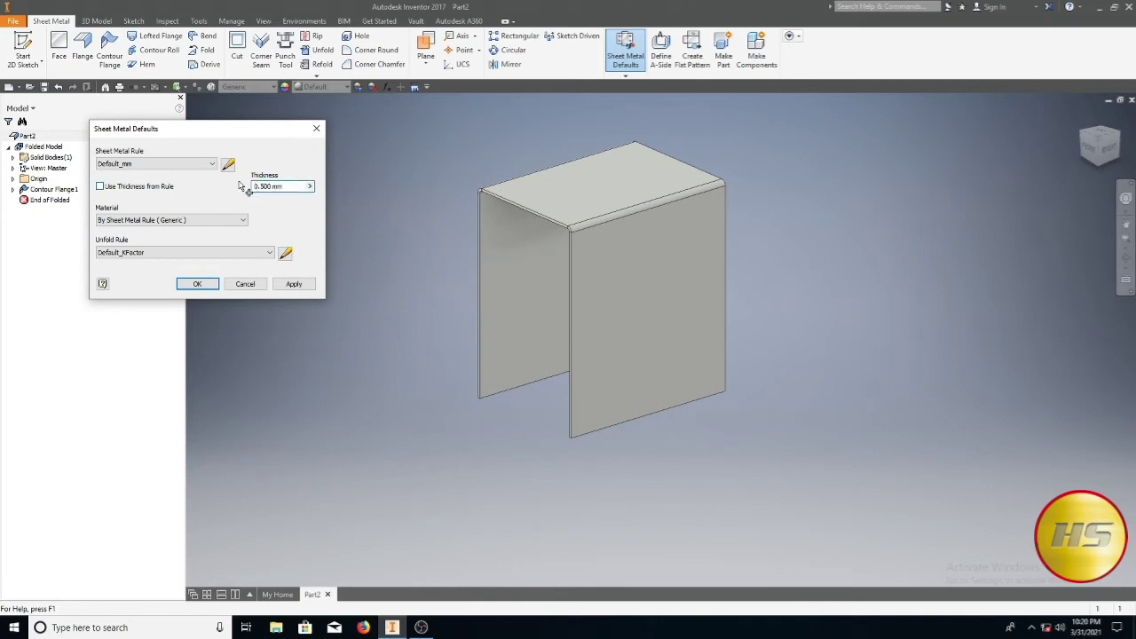
{"action": "left_click", "coordinate": [266, 186]}
{"action": "type", "text": "5"}
{"action": "left_click", "coordinate": [243, 221]}
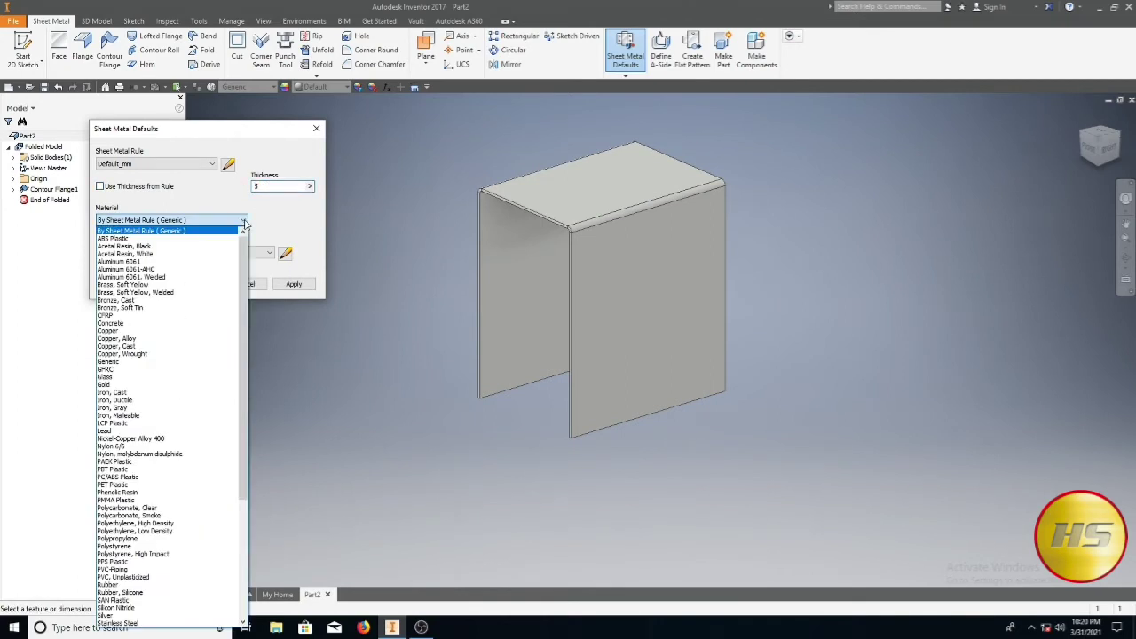
{"action": "scroll", "coordinate": [188, 401], "scroll_direction": "down", "scroll_amount": 7}
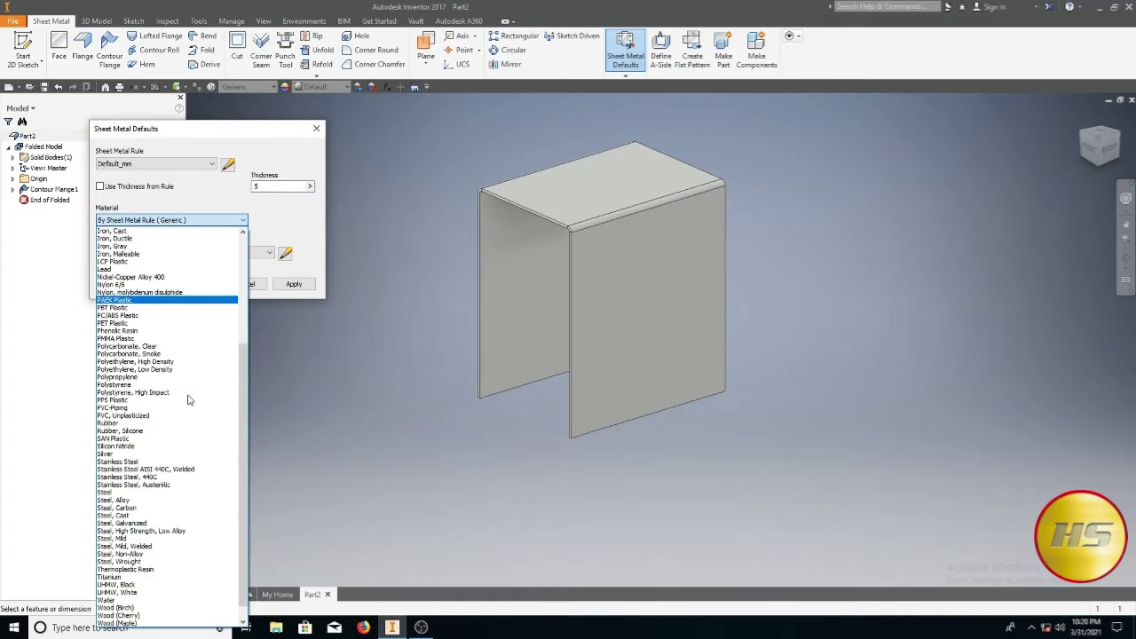
{"action": "left_click", "coordinate": [177, 501]}
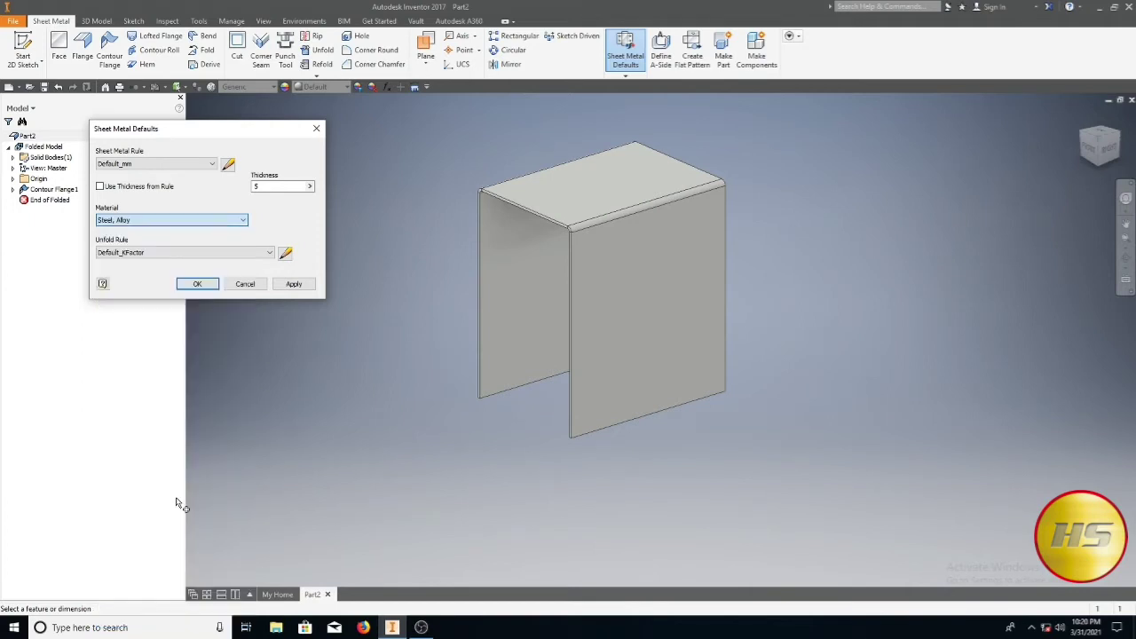
{"action": "left_click", "coordinate": [293, 284]}
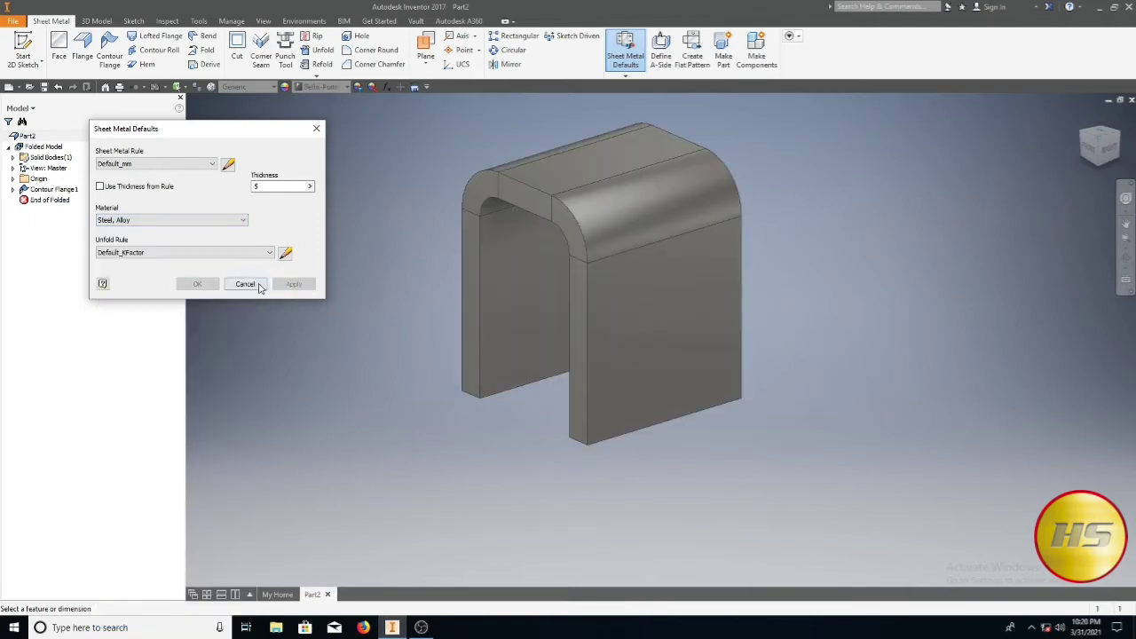
{"action": "left_click", "coordinate": [255, 285]}
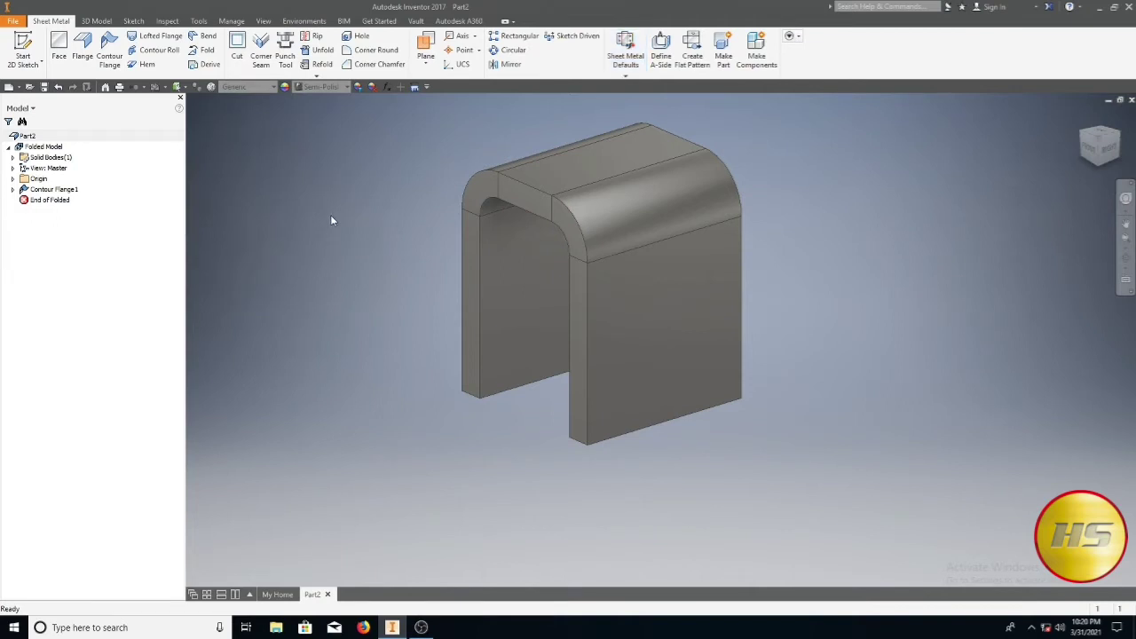
Step: Start a 2D sketch on the outer flat face of the web joining the bracket's two legs
{"action": "middle_click_drag", "start_coordinate": [330, 214], "coordinate": [373, 214], "text": "shift"}
{"action": "key", "text": "F6"}
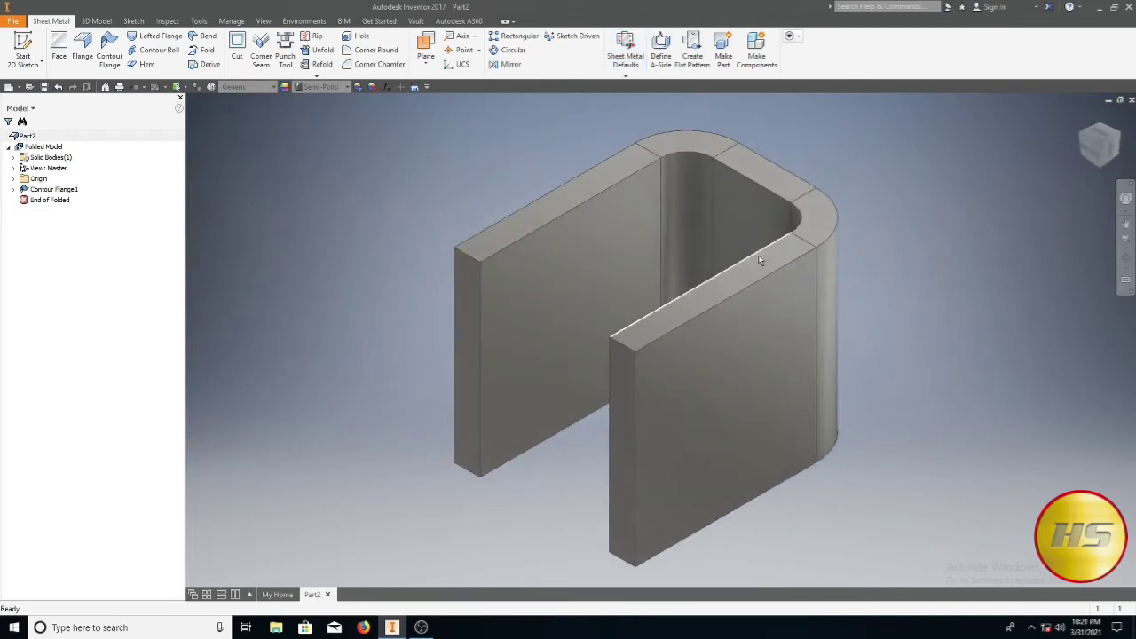
{"action": "left_click", "coordinate": [23, 50]}
{"action": "left_click", "coordinate": [1125, 258]}
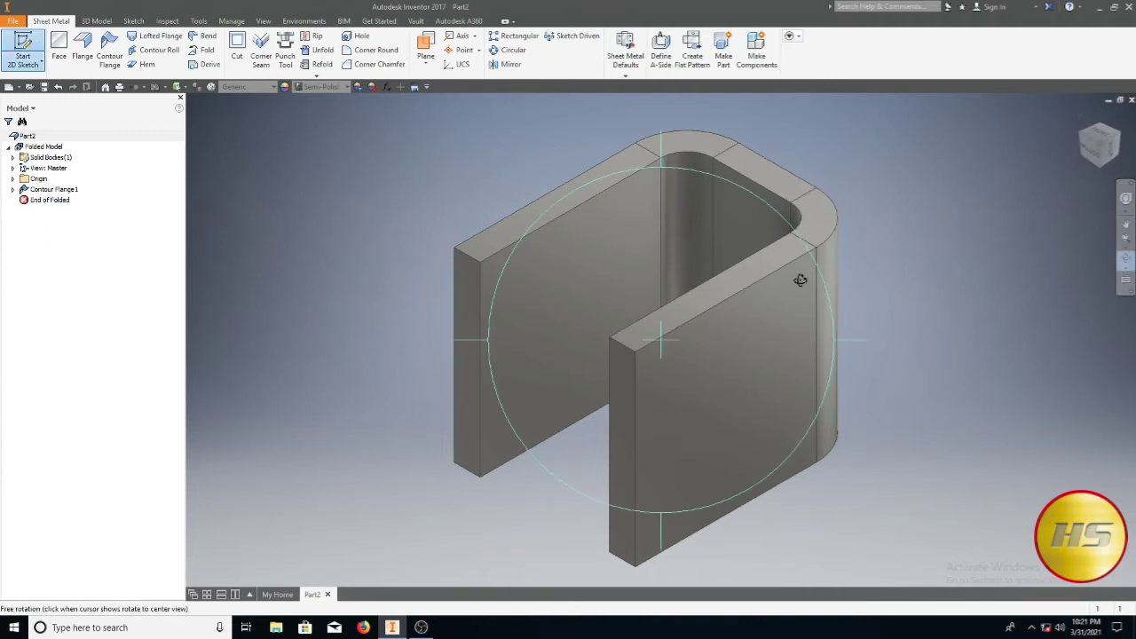
{"action": "mouse_move", "coordinate": [793, 284]}
{"action": "left_mouse_down"}
{"action": "mouse_move", "coordinate": [591, 222]}
{"action": "mouse_move", "coordinate": [632, 240]}
{"action": "left_mouse_up"}
{"action": "right_click", "coordinate": [632, 240]}
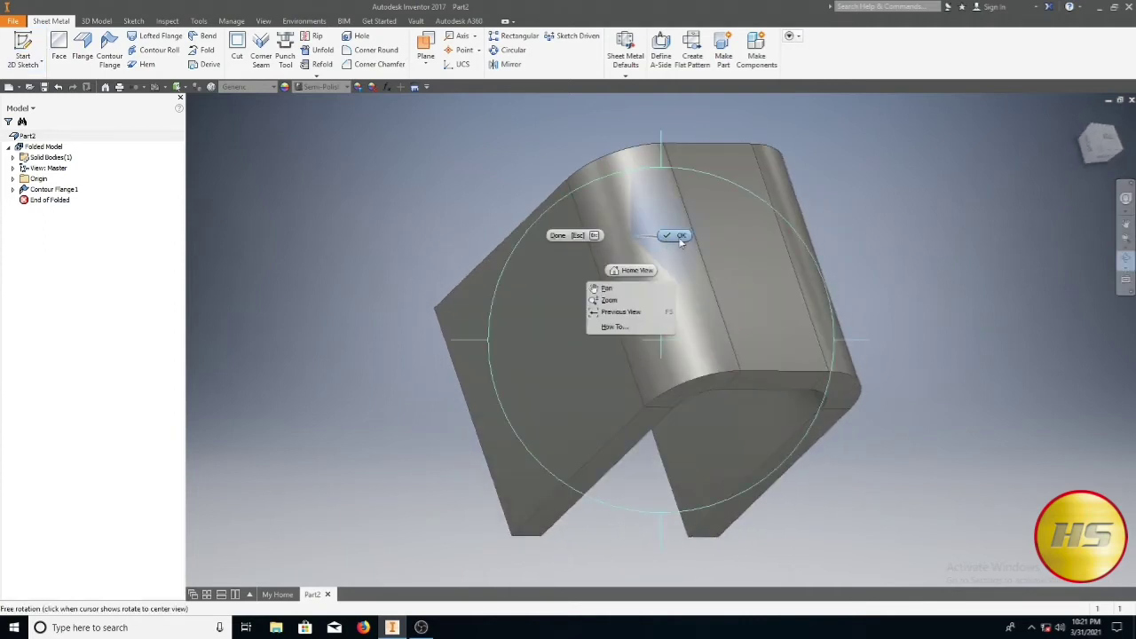
{"action": "left_click", "coordinate": [604, 284]}
{"action": "left_click", "coordinate": [741, 224]}
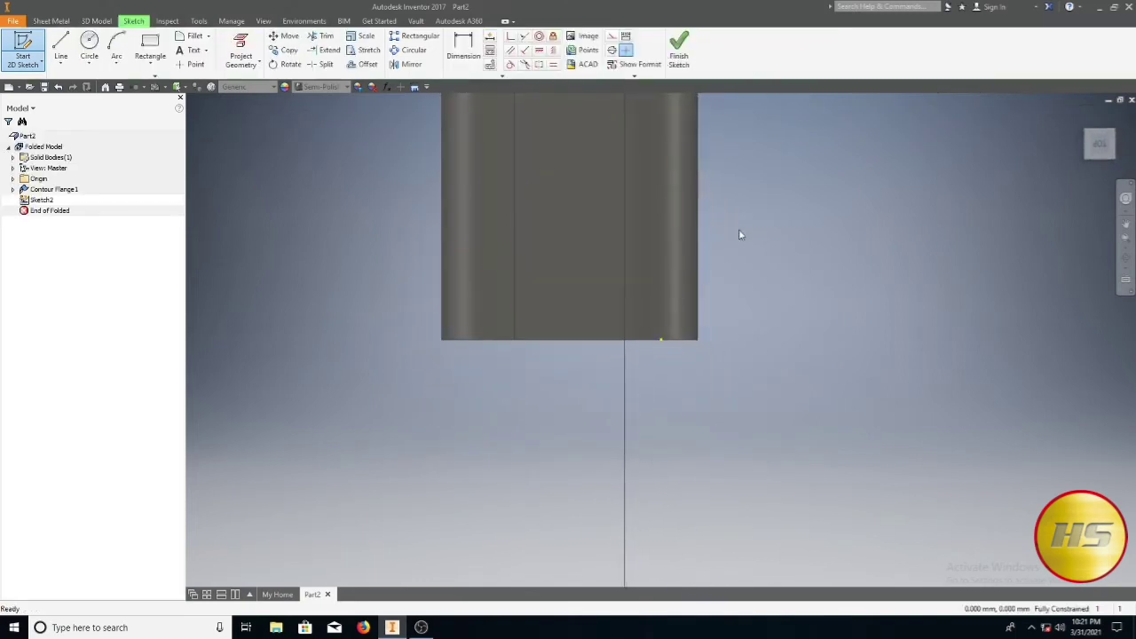
Step: Sketch a circle near the middle of the web face, on its centreline, and set its diameter to 12 mm
{"action": "left_click", "coordinate": [89, 46]}
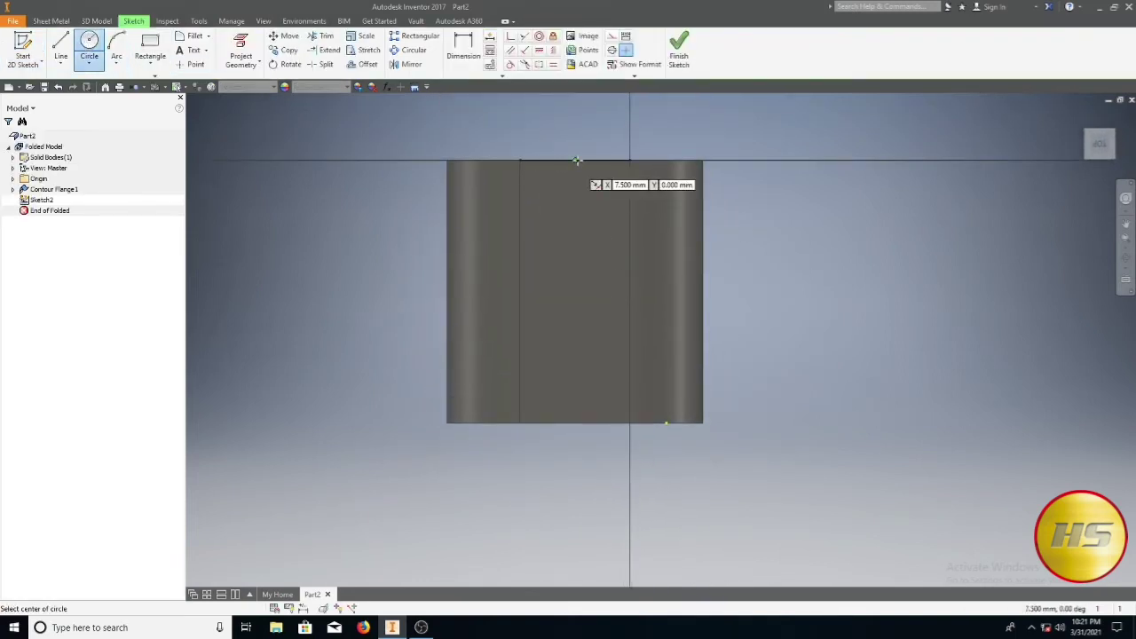
{"action": "left_click", "coordinate": [574, 281]}
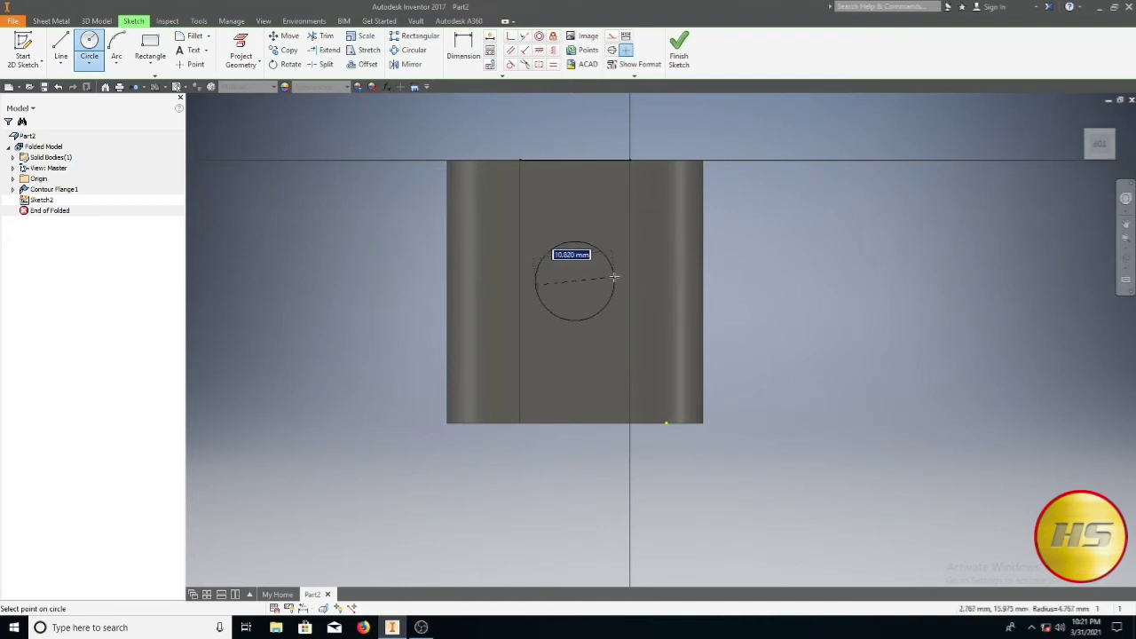
{"action": "left_click", "coordinate": [618, 277]}
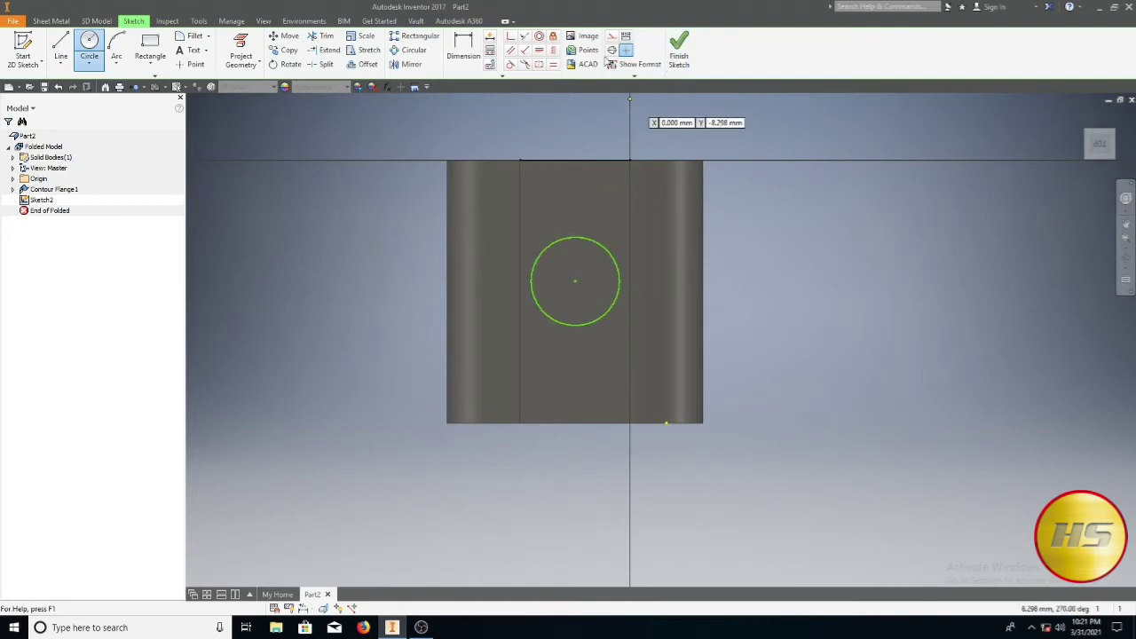
{"action": "left_click", "coordinate": [463, 44]}
{"action": "left_click", "coordinate": [544, 249]}
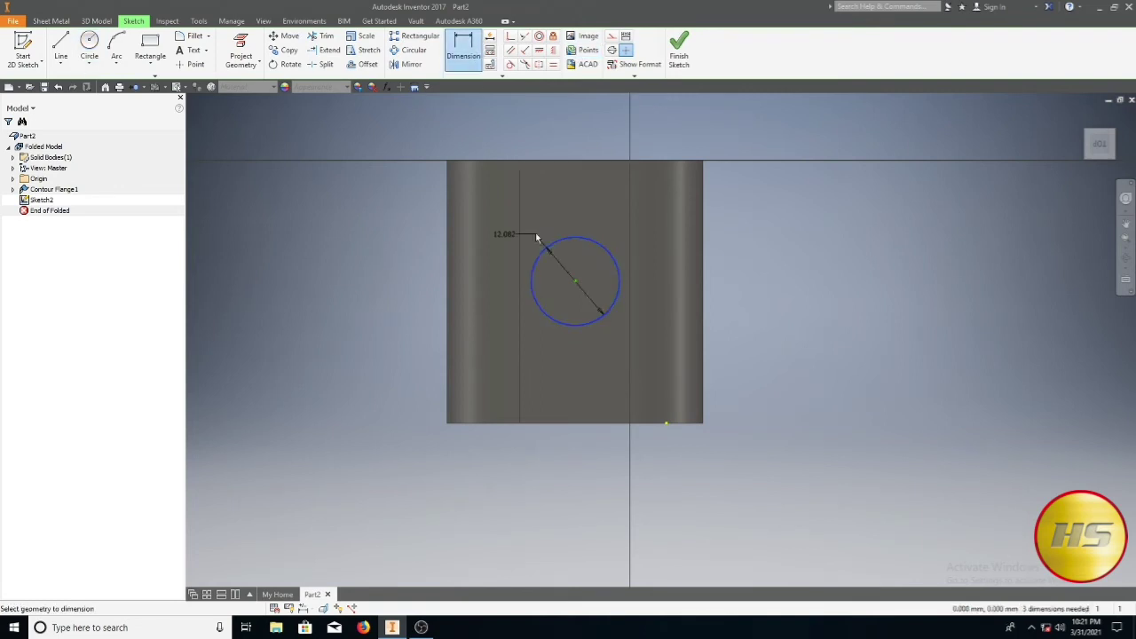
{"action": "left_click", "coordinate": [525, 229]}
{"action": "type", "text": "12"}
{"action": "key", "text": "Return"}
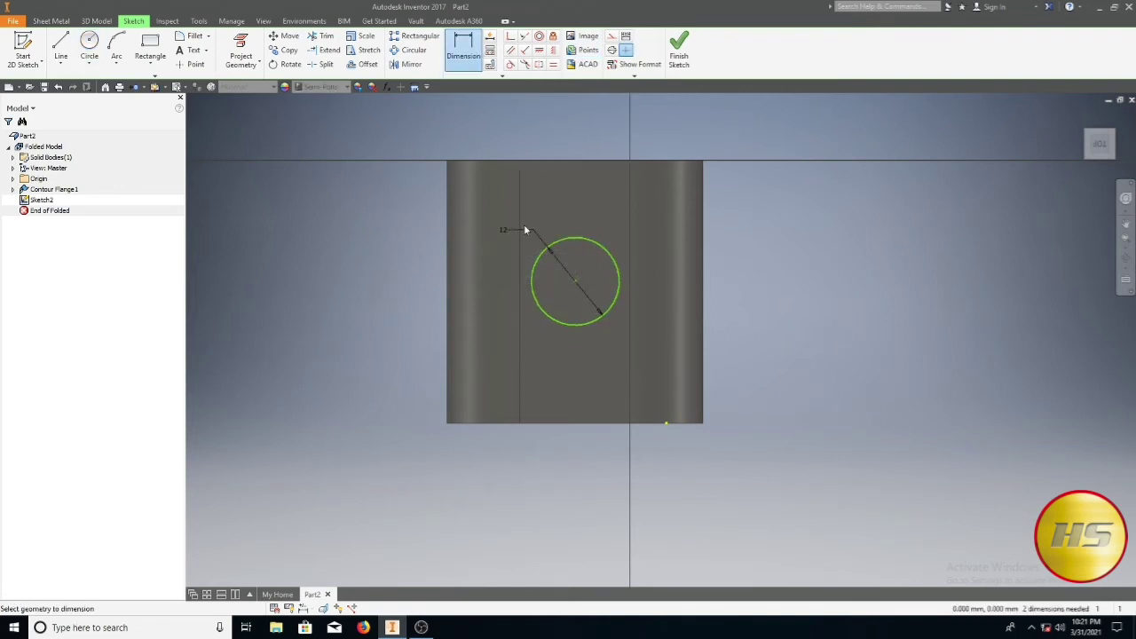
Step: Dimension the circle's centre 18 mm from the lower end edge of the web and finish the sketch
{"action": "left_click", "coordinate": [606, 252]}
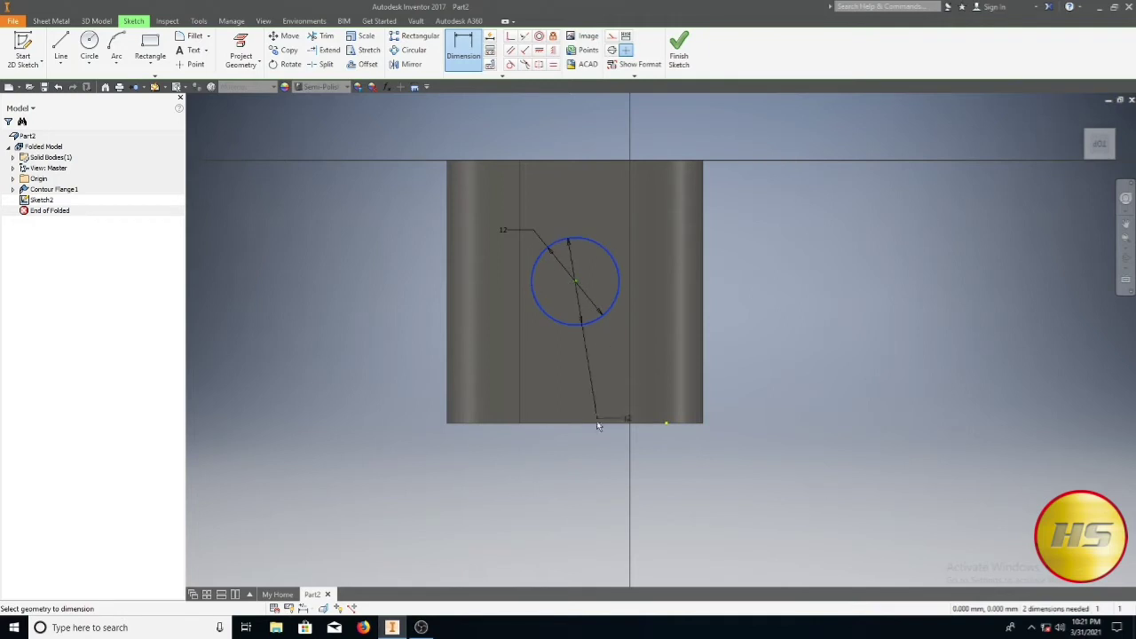
{"action": "left_click", "coordinate": [595, 425]}
{"action": "left_click", "coordinate": [766, 373]}
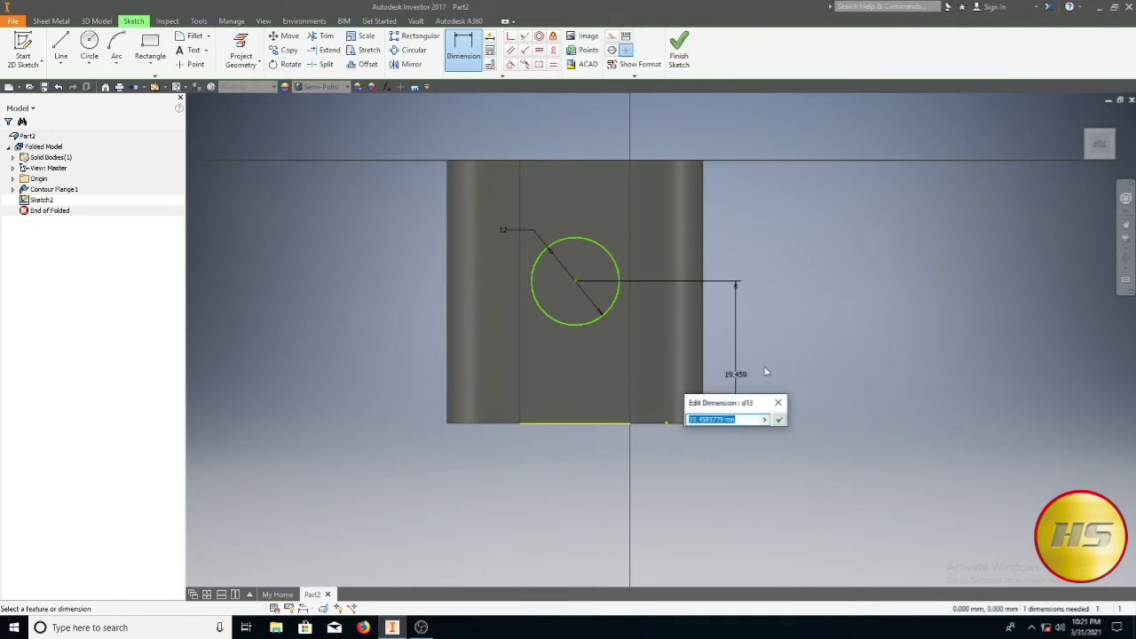
{"action": "type", "text": "18"}
{"action": "key", "text": "Return"}
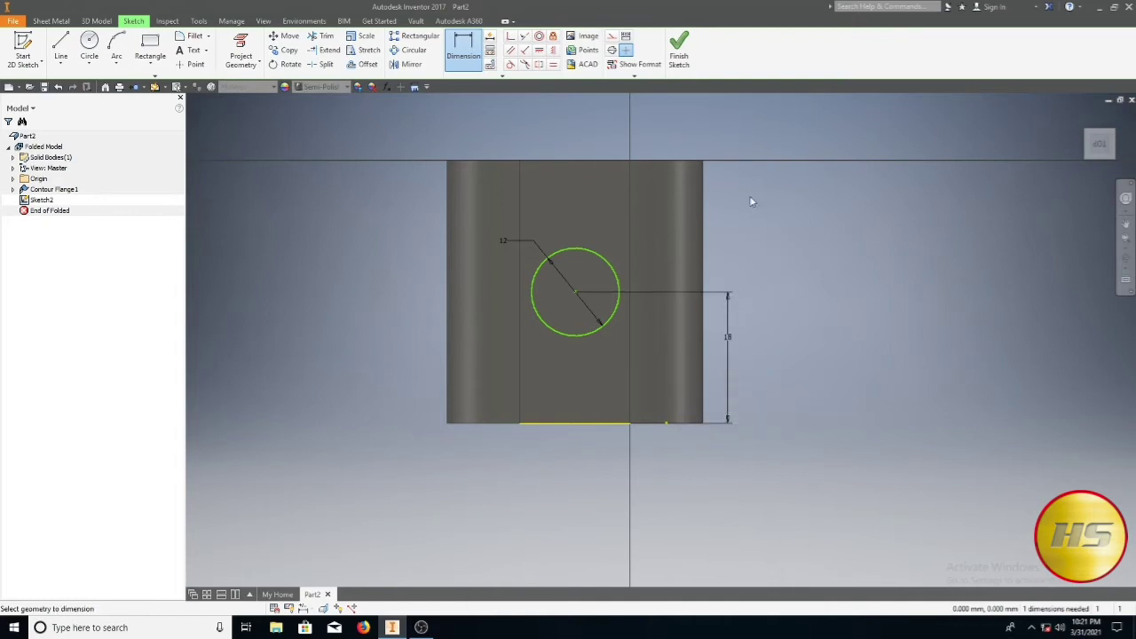
{"action": "left_click", "coordinate": [678, 53]}
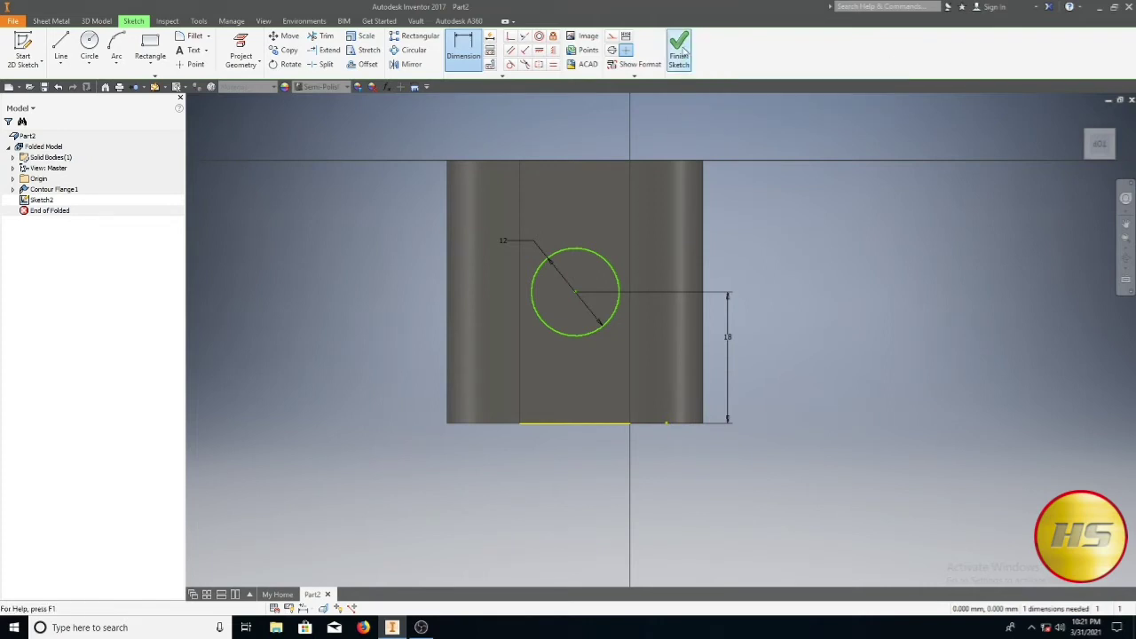
Step: Cut the 12 mm circle through the bracket's web with the extents set to All
{"action": "left_click", "coordinate": [236, 49]}
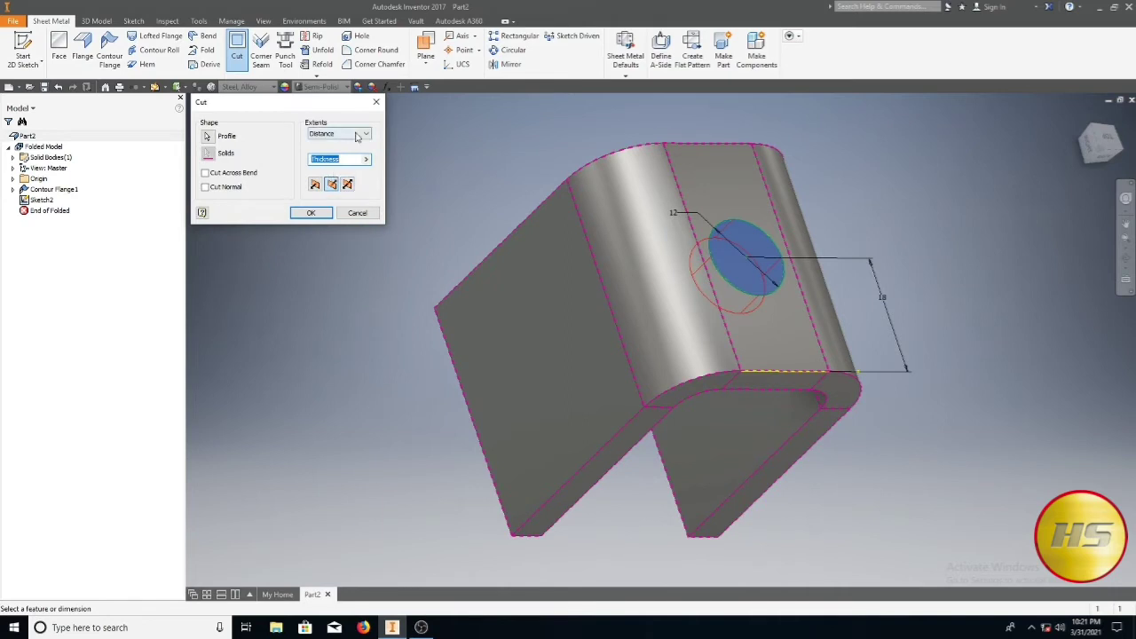
{"action": "left_click", "coordinate": [350, 133]}
{"action": "left_click", "coordinate": [346, 182]}
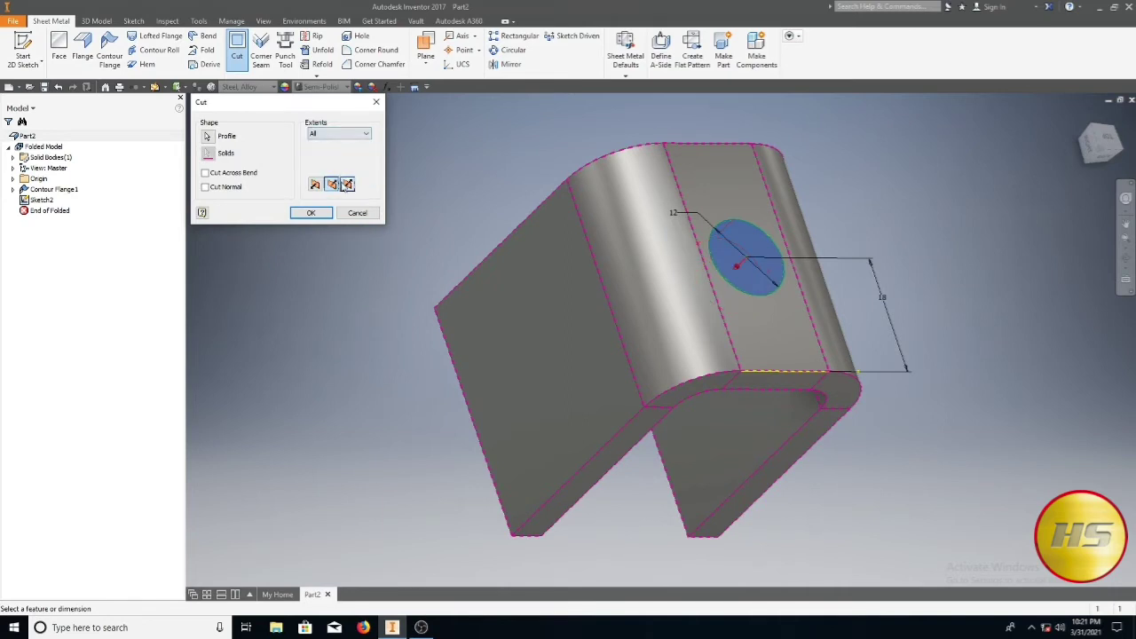
{"action": "left_click", "coordinate": [311, 213]}
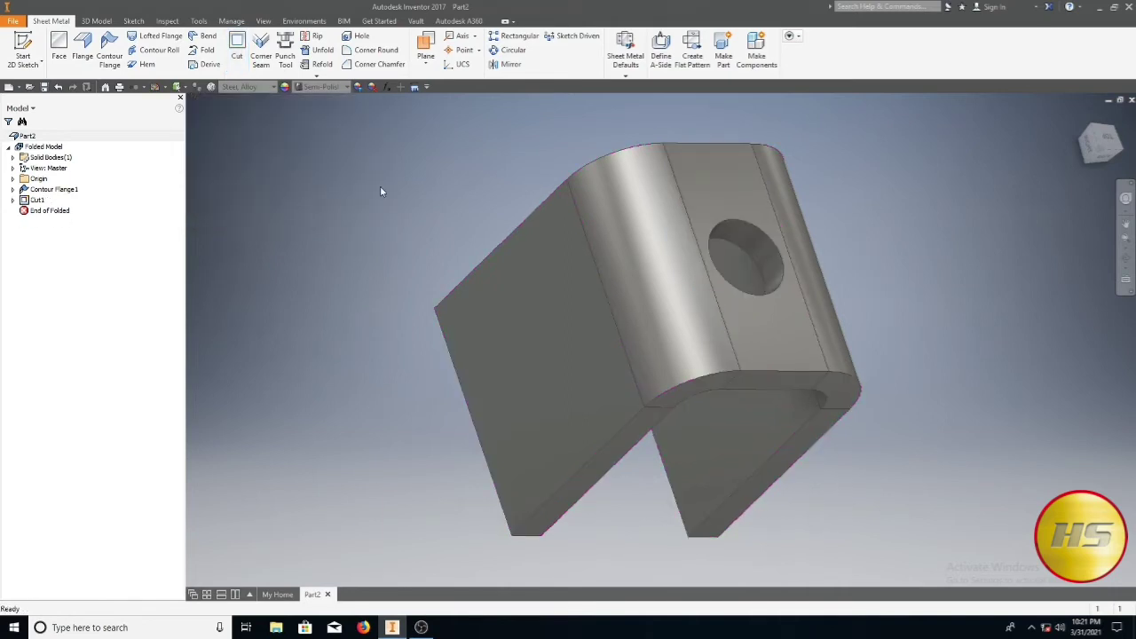
Step: On the web's outer face, sketch a 36 mm circle concentric with the hole, reaching the midpoint of the web's end edge
{"action": "left_click", "coordinate": [29, 43]}
{"action": "left_click", "coordinate": [737, 195]}
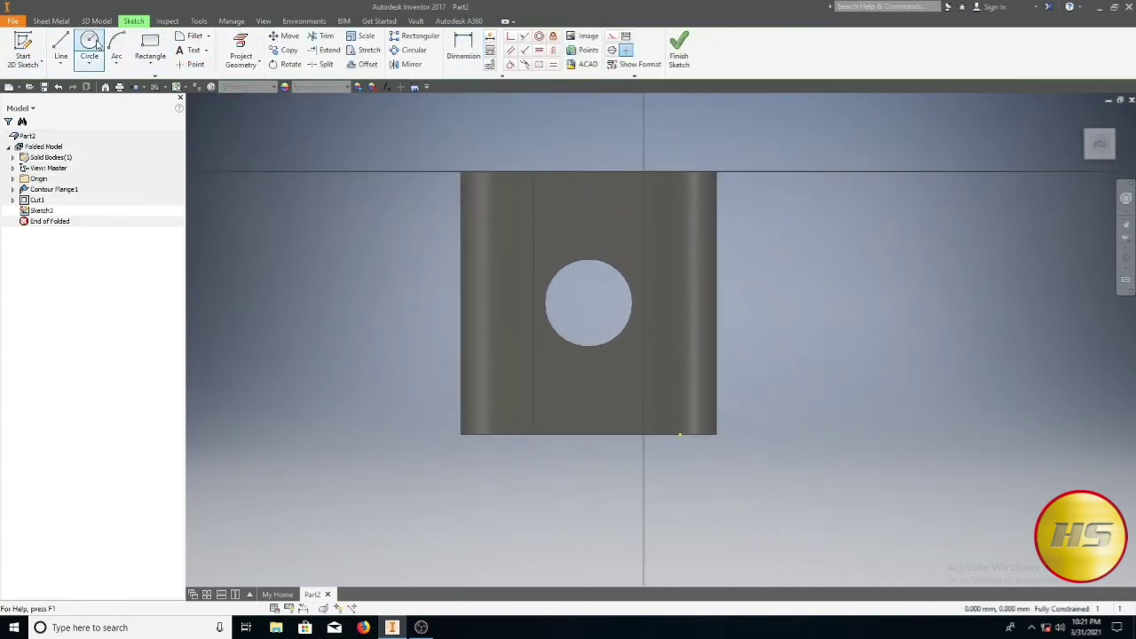
{"action": "left_click", "coordinate": [92, 43]}
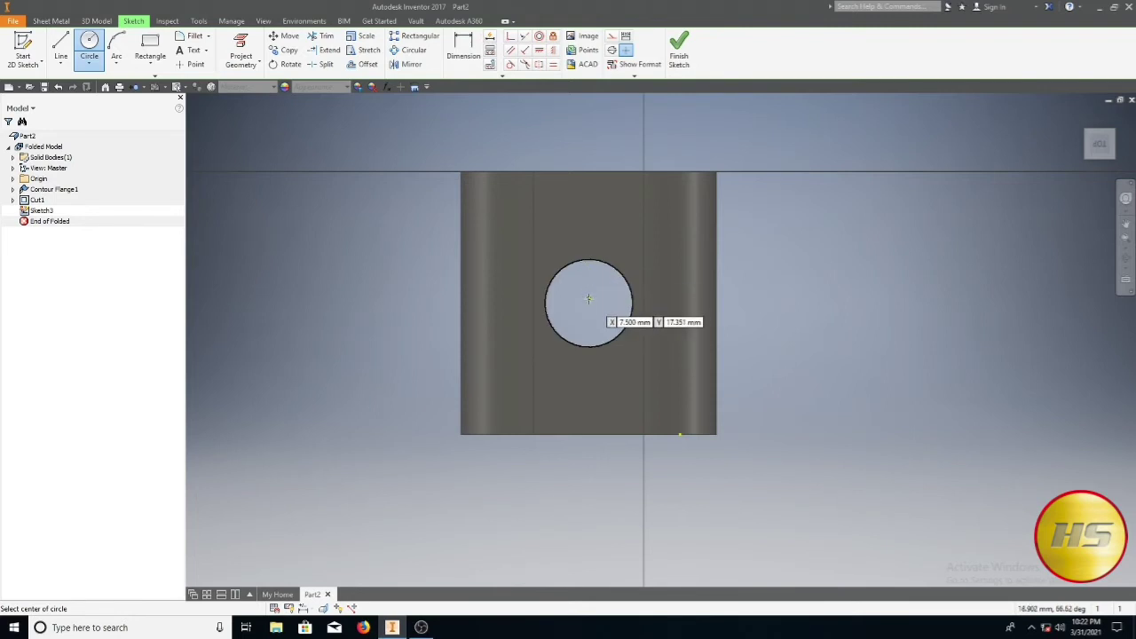
{"action": "left_click", "coordinate": [589, 302]}
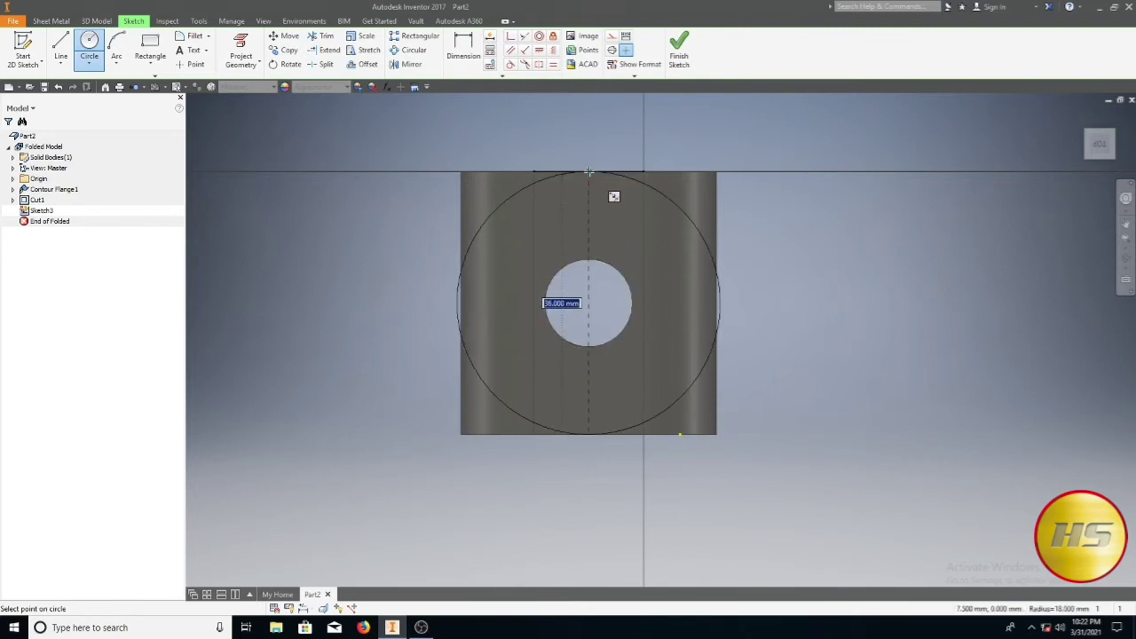
{"action": "left_click", "coordinate": [590, 170]}
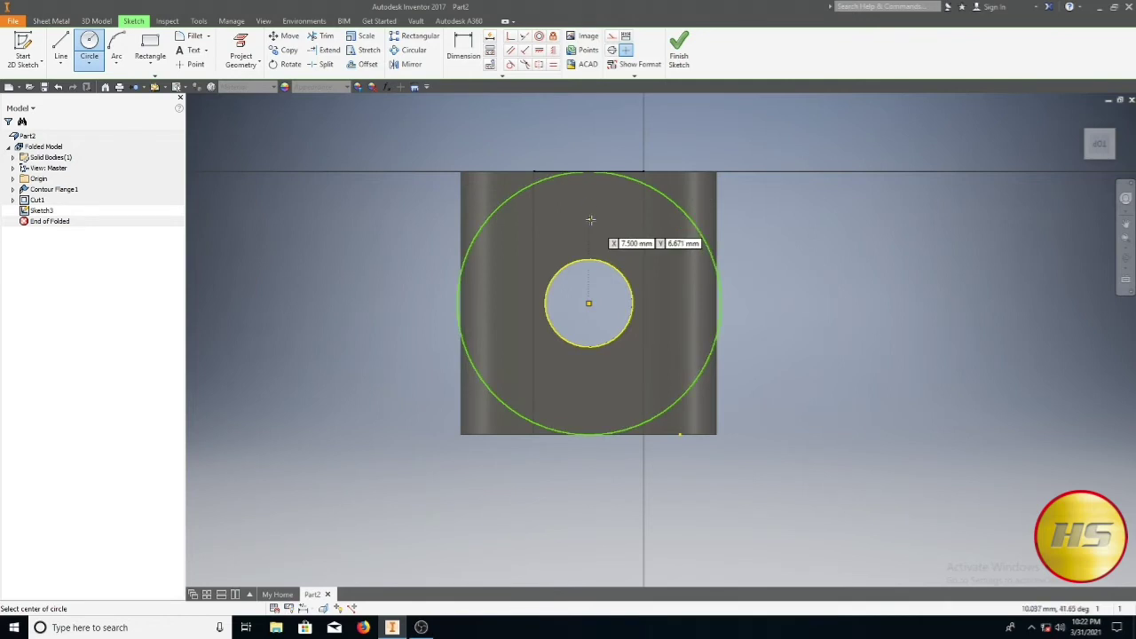
{"action": "key", "text": "Escape"}
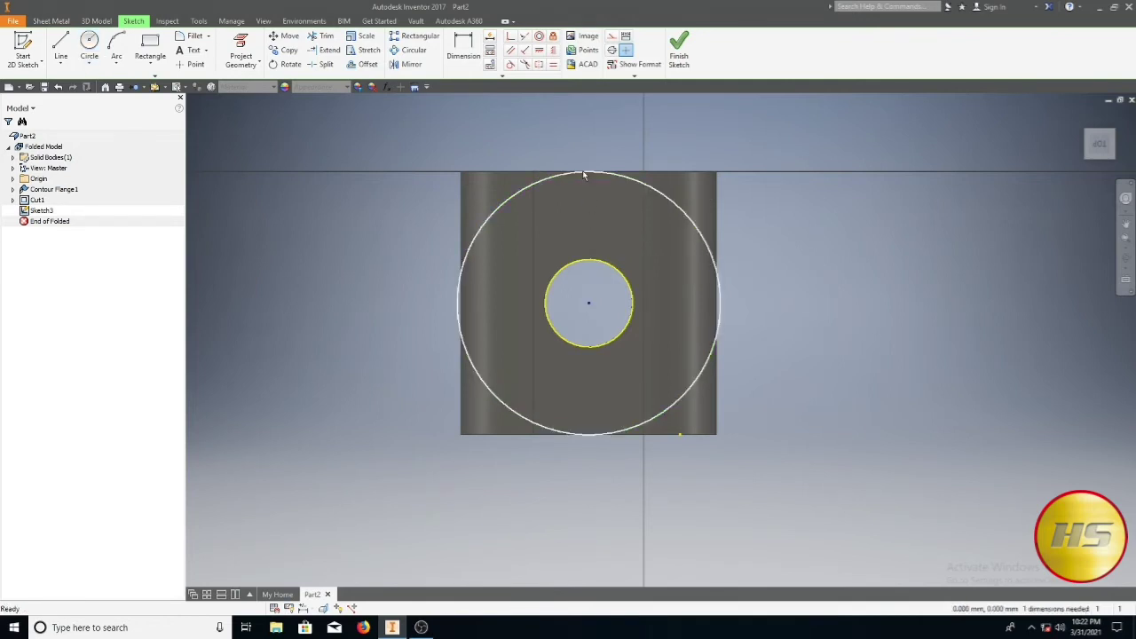
Step: Sketch two rectangles about 45 mm wide, one overlapping each end of the web and extending beyond the bracket's sides
{"action": "left_click", "coordinate": [150, 46]}
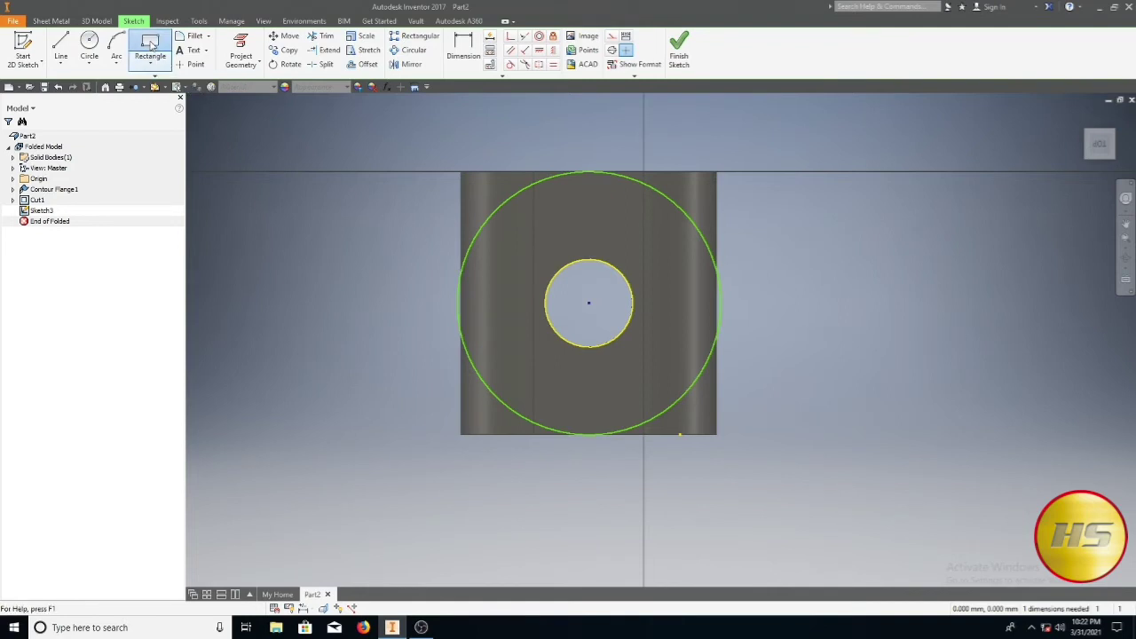
{"action": "left_click", "coordinate": [422, 128]}
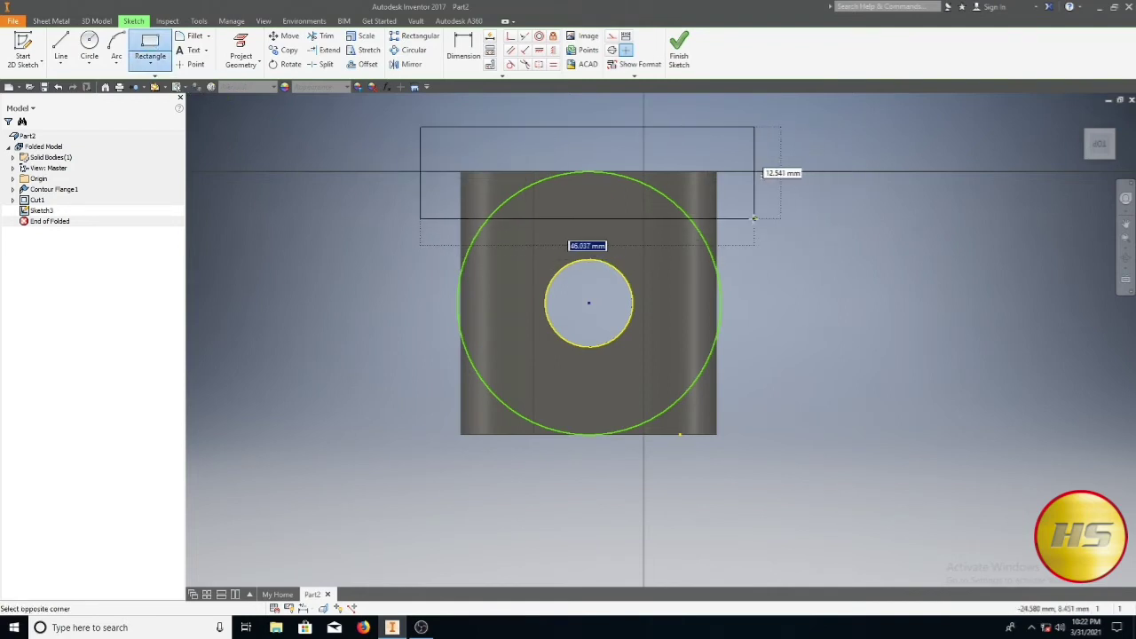
{"action": "left_click", "coordinate": [745, 224]}
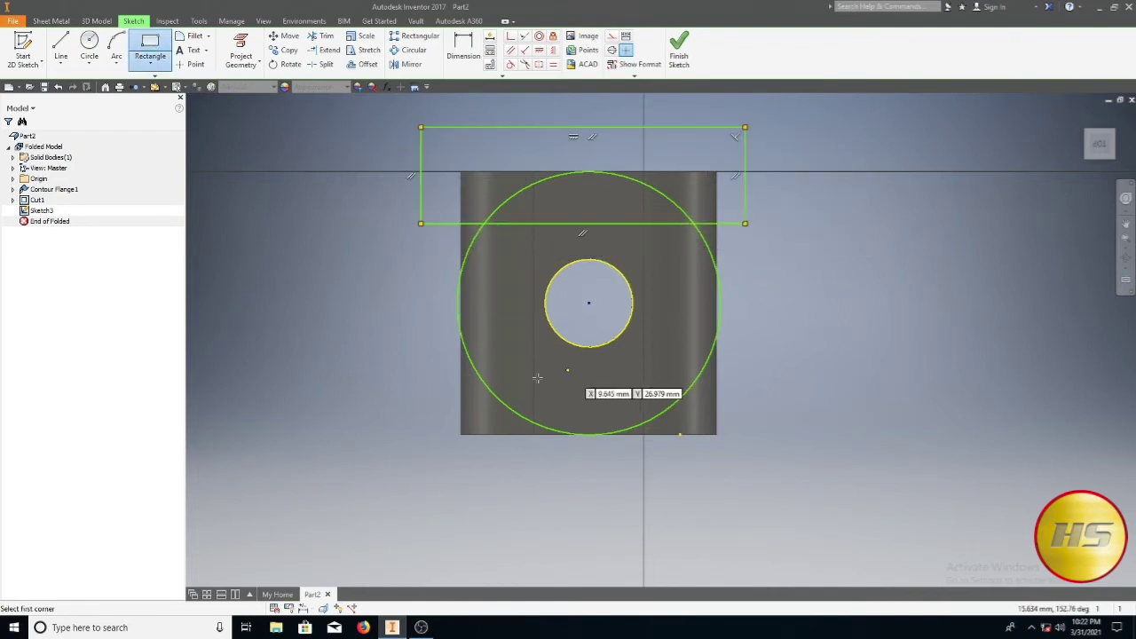
{"action": "left_click", "coordinate": [421, 382]}
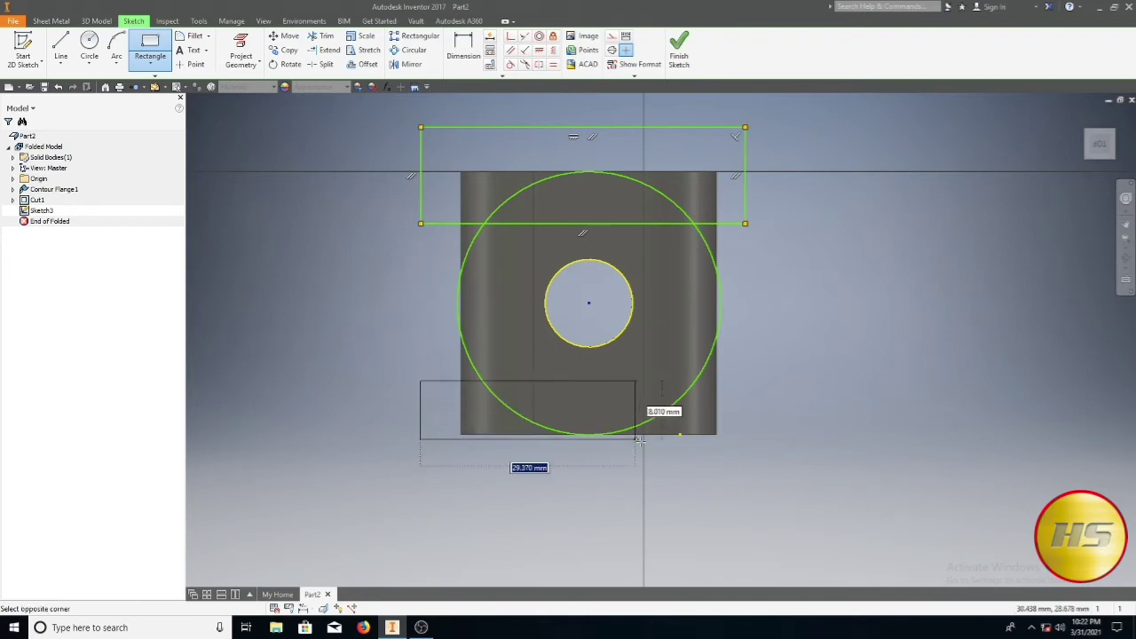
{"action": "left_click", "coordinate": [752, 454]}
Step: Dimension the upper rectangle's inner edge 4 mm from the web's upper end edge
{"action": "left_click", "coordinate": [463, 49]}
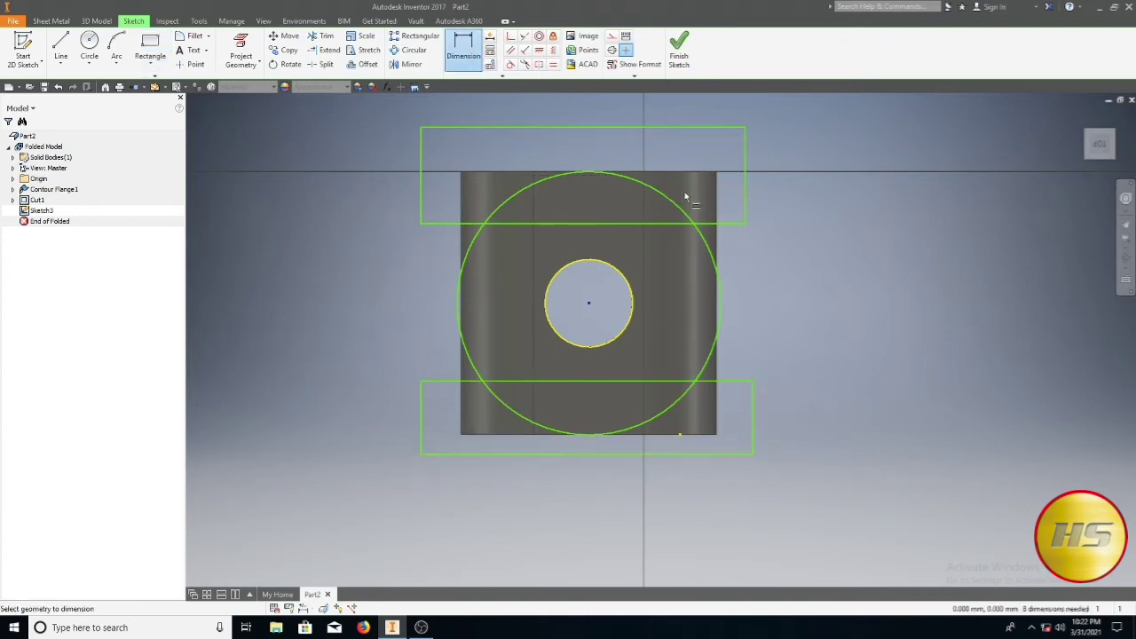
{"action": "left_click", "coordinate": [633, 225]}
{"action": "left_click", "coordinate": [771, 204]}
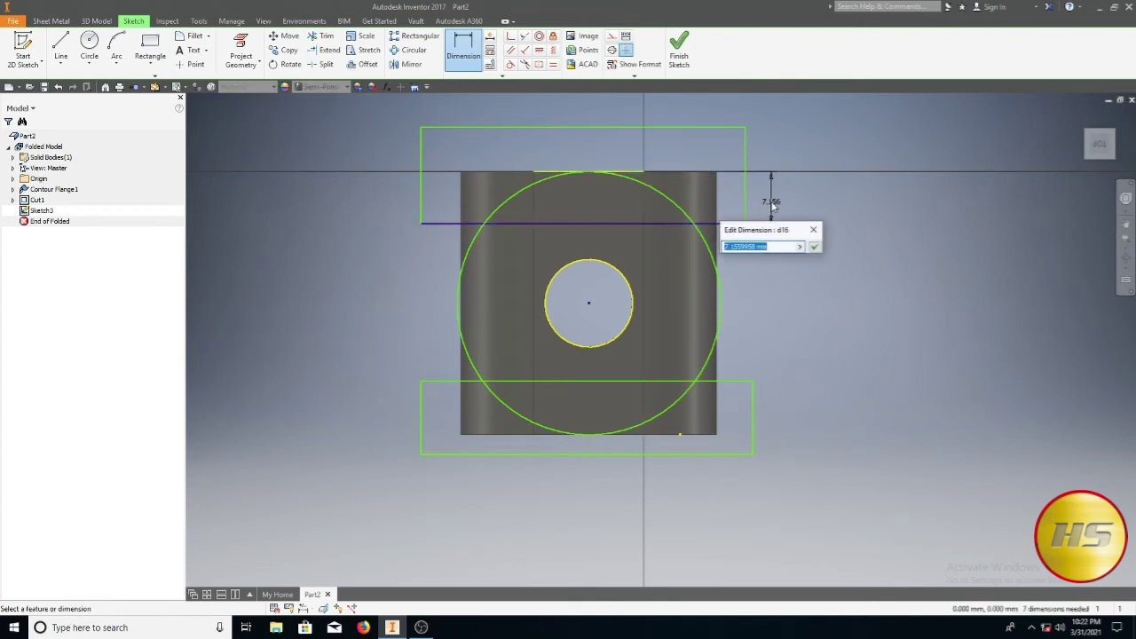
{"action": "type", "text": "4"}
{"action": "key", "text": "Return"}
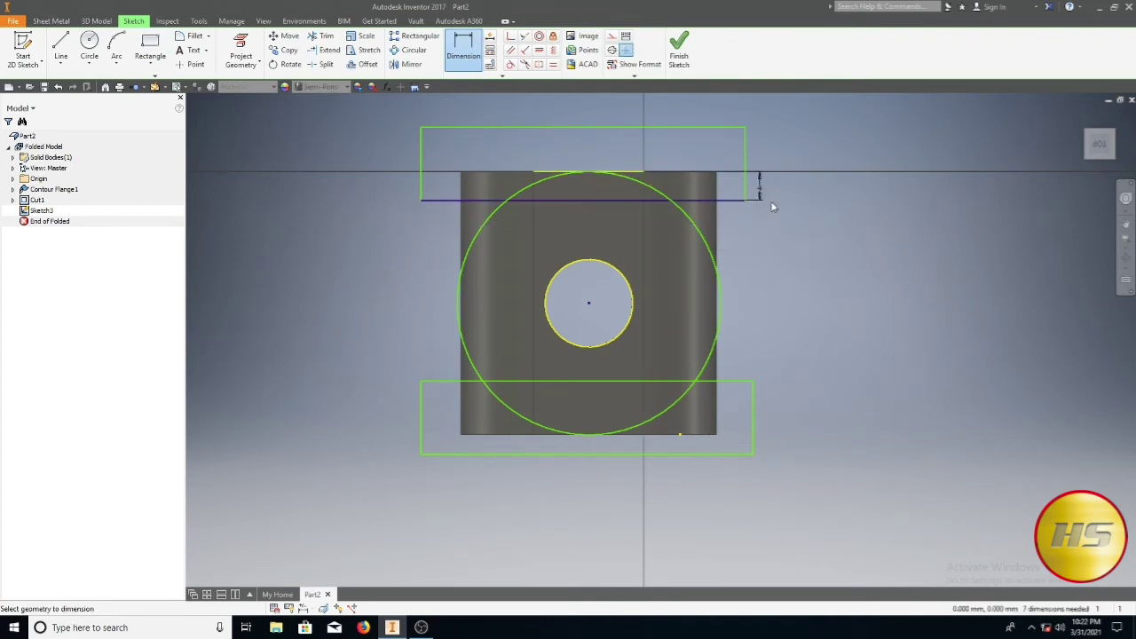
Step: Dimension the lower rectangle's inner edge 4 mm from the web's lower end edge
{"action": "left_click", "coordinate": [609, 387]}
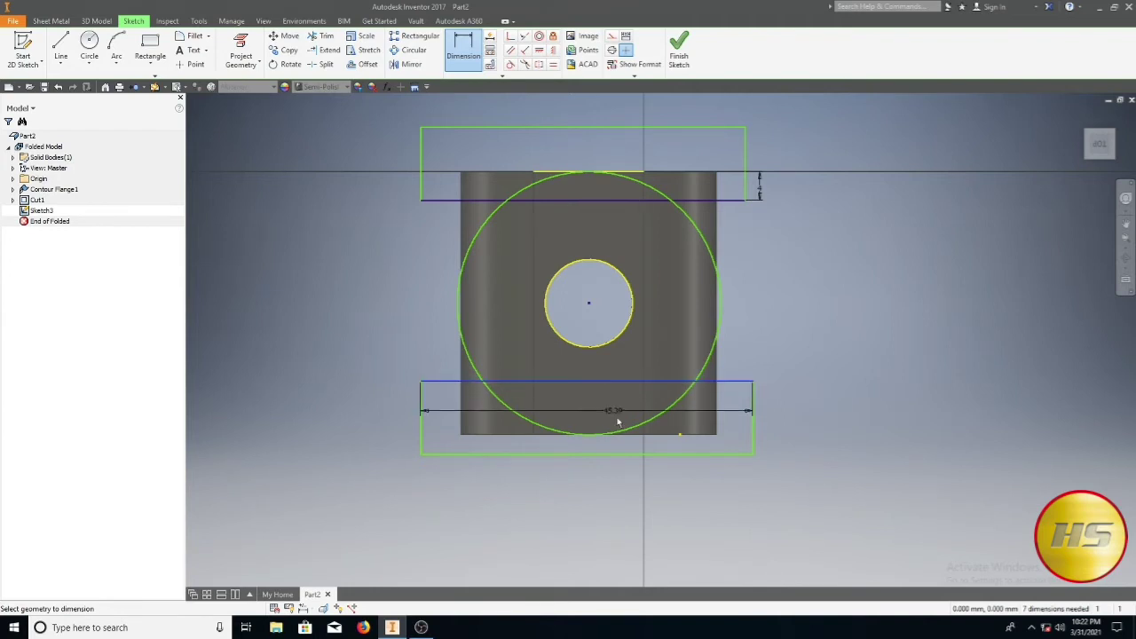
{"action": "left_click", "coordinate": [634, 435]}
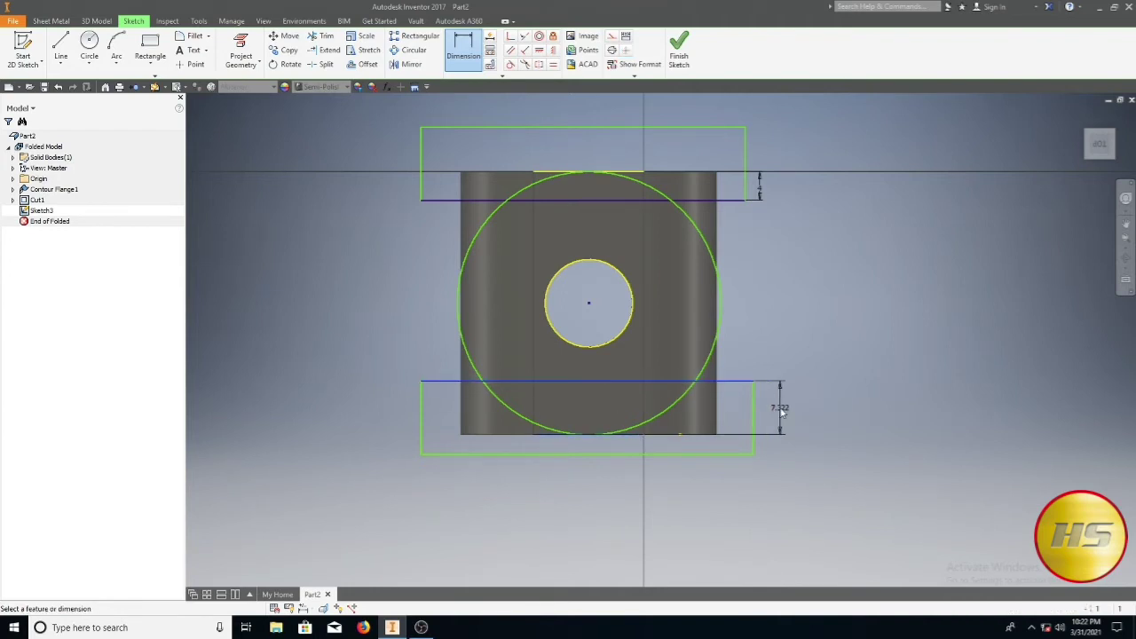
{"action": "left_click", "coordinate": [780, 411]}
{"action": "type", "text": "4"}
{"action": "key", "text": "Return"}
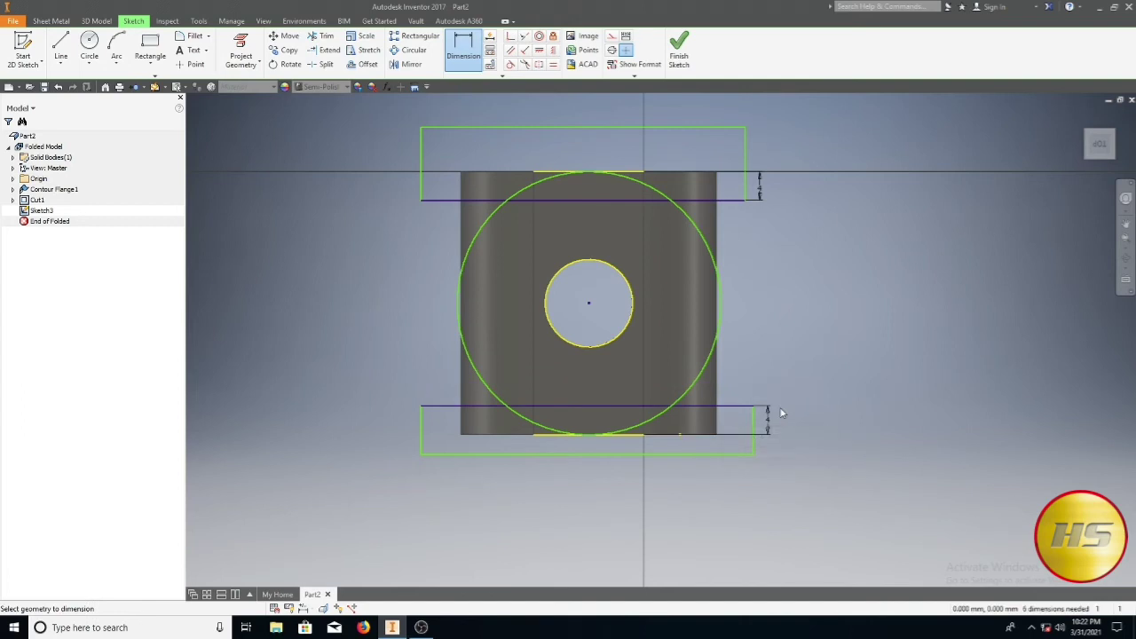
{"action": "key", "text": "Escape"}
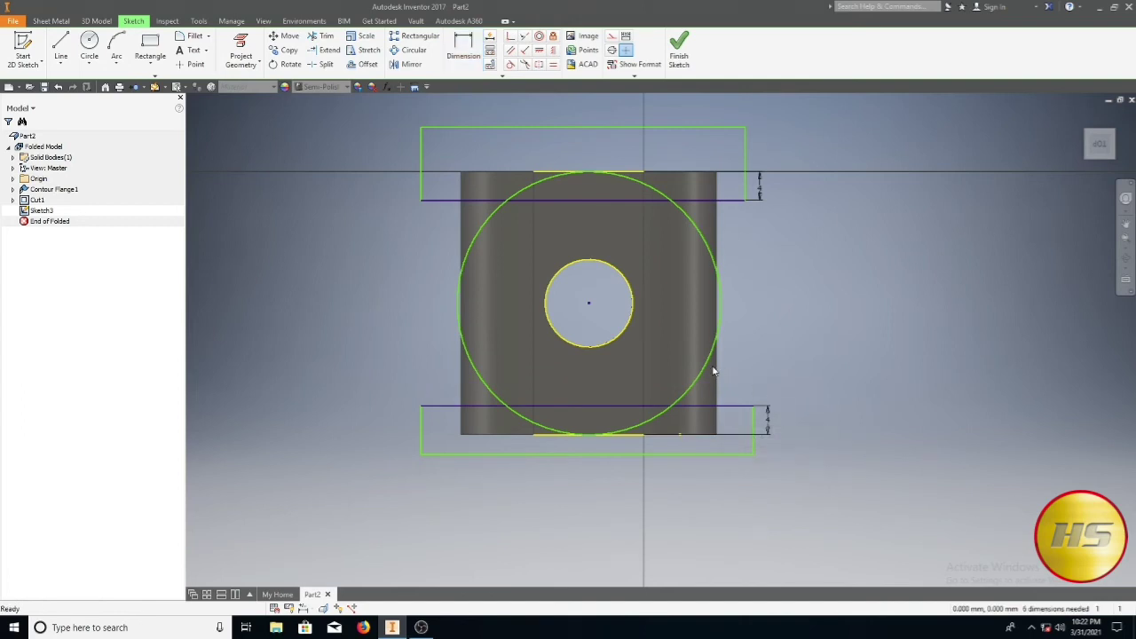
Step: Trim the inner edges of both rectangles where they lie inside the 36 mm circle, and finish the sketch
{"action": "left_click", "coordinate": [326, 36]}
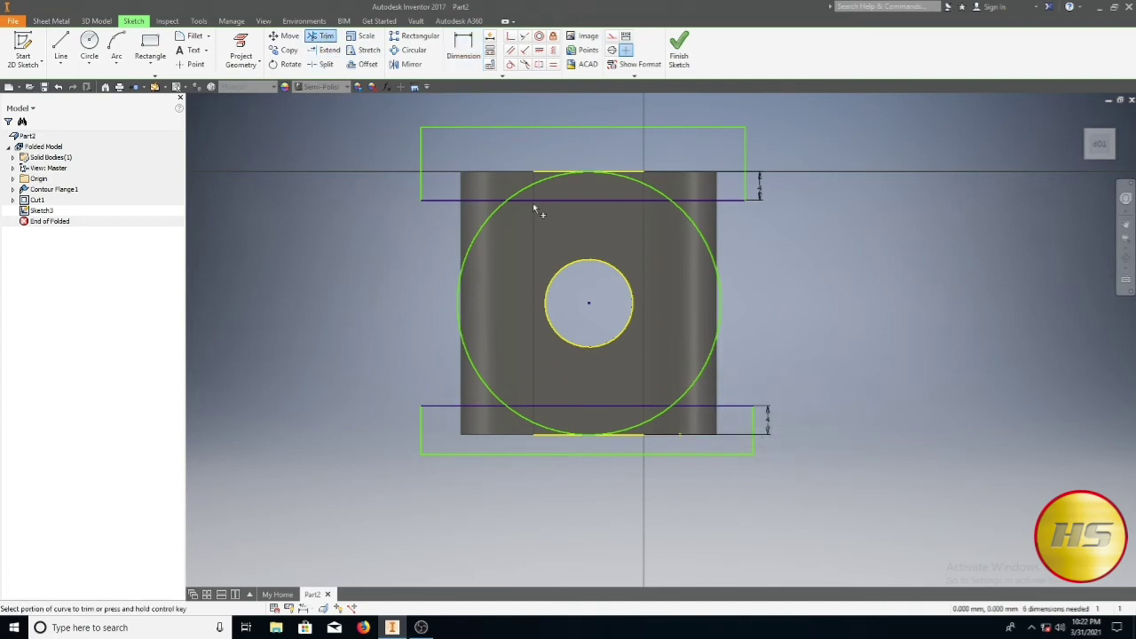
{"action": "left_click", "coordinate": [516, 201]}
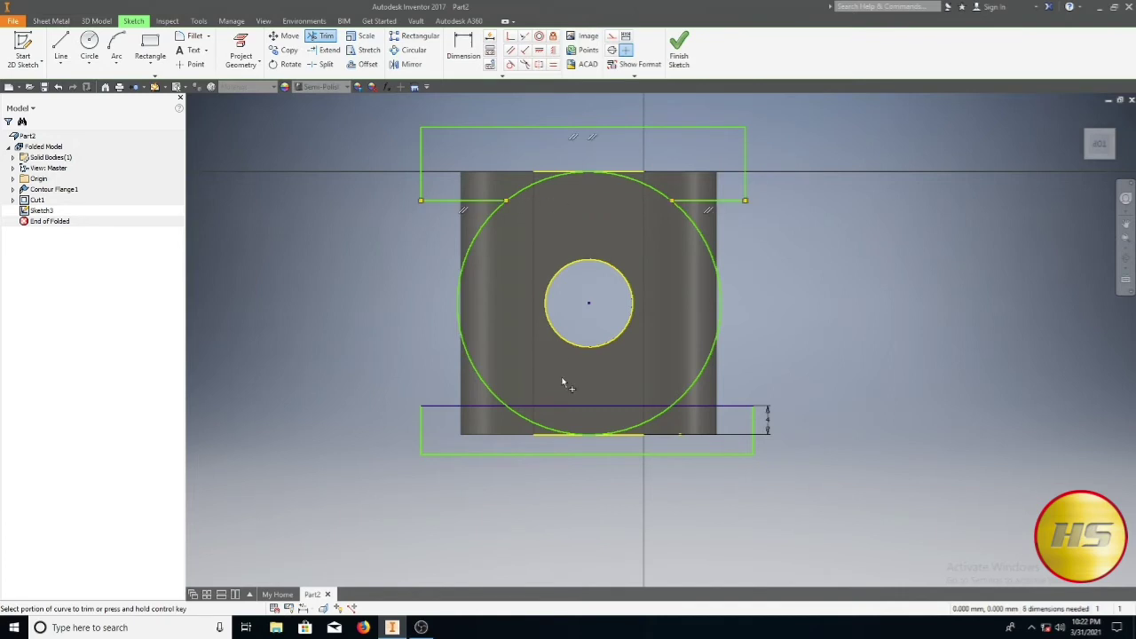
{"action": "left_click", "coordinate": [557, 406]}
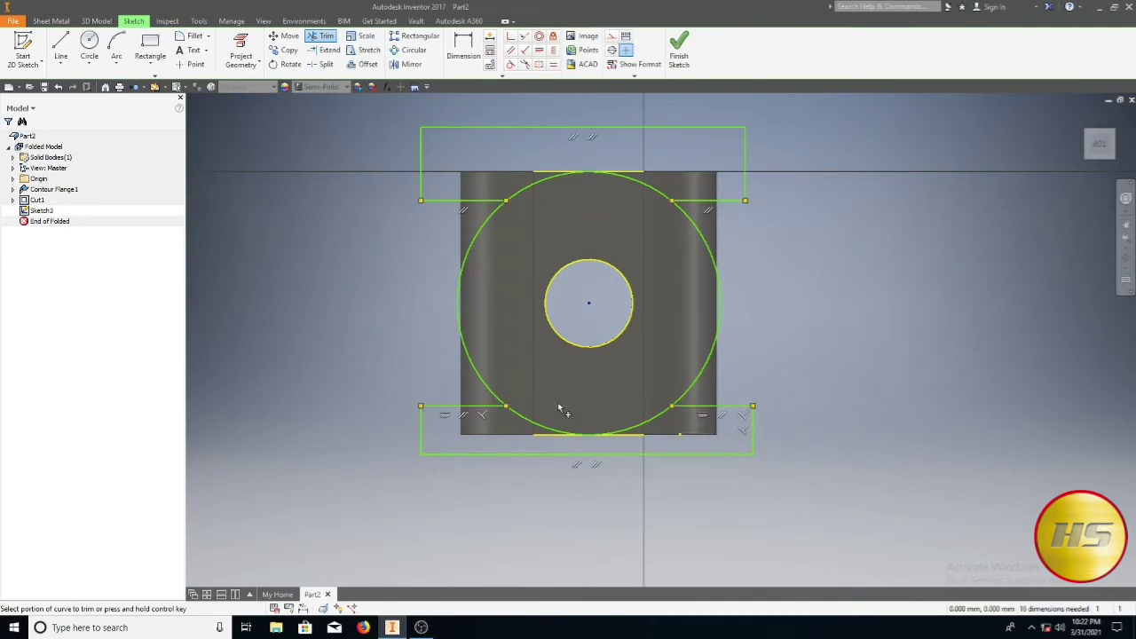
{"action": "key", "text": "Escape"}
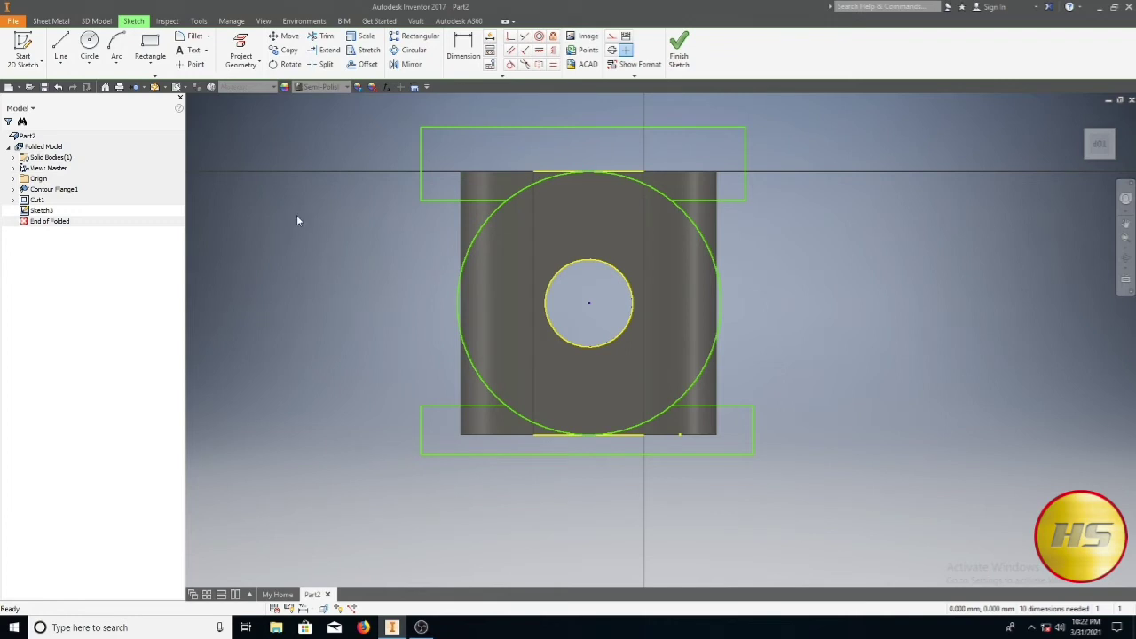
{"action": "left_click", "coordinate": [681, 62]}
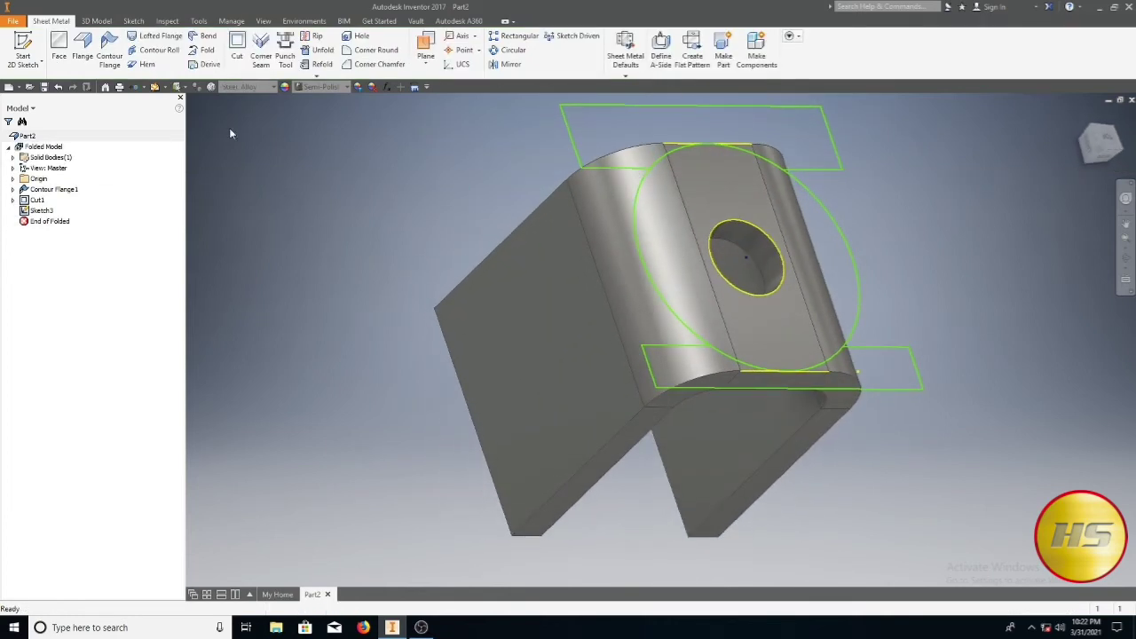
Step: Cut away the two rectangular profiles outside the circle at both ends of the bracket with the extents set to All
{"action": "left_click", "coordinate": [237, 50]}
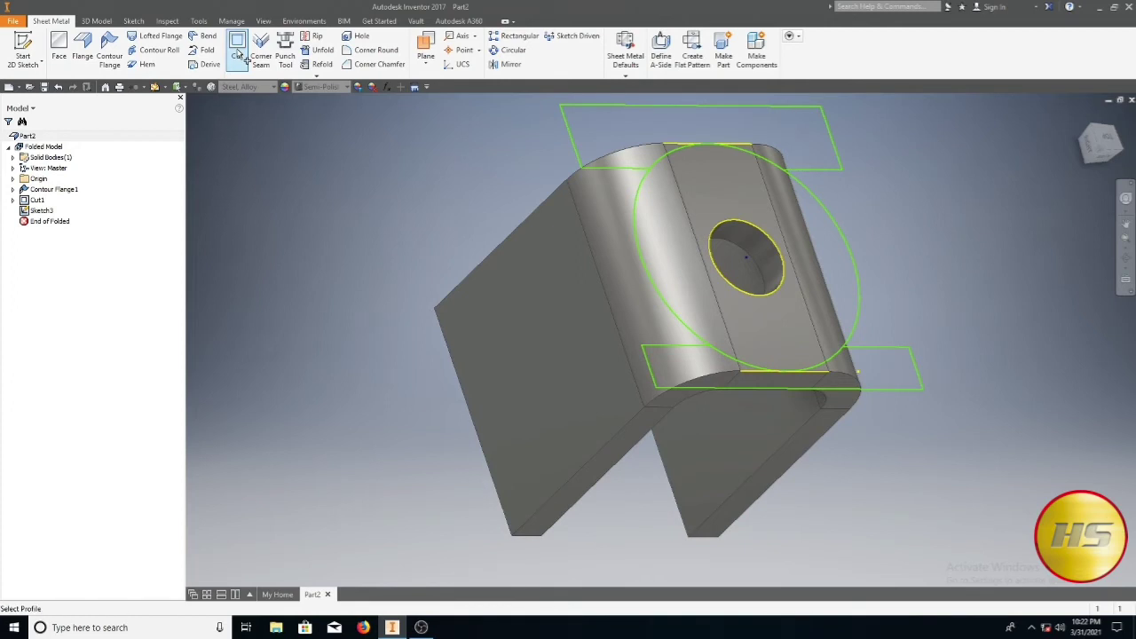
{"action": "left_click", "coordinate": [621, 122]}
{"action": "left_click", "coordinate": [915, 382]}
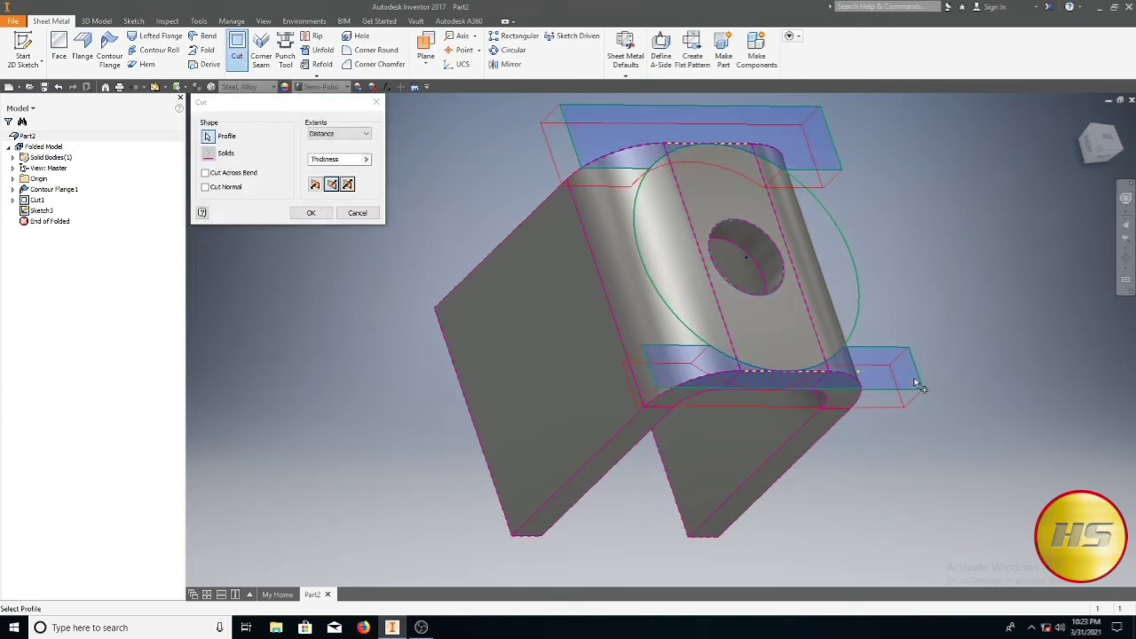
{"action": "left_click", "coordinate": [354, 135]}
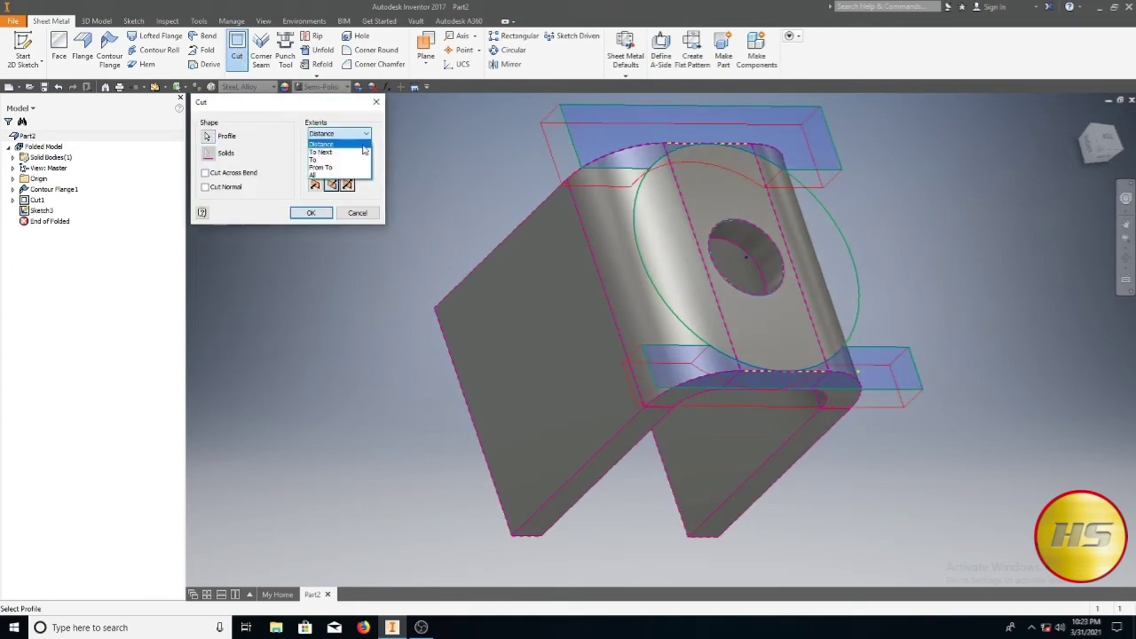
{"action": "left_click", "coordinate": [355, 180]}
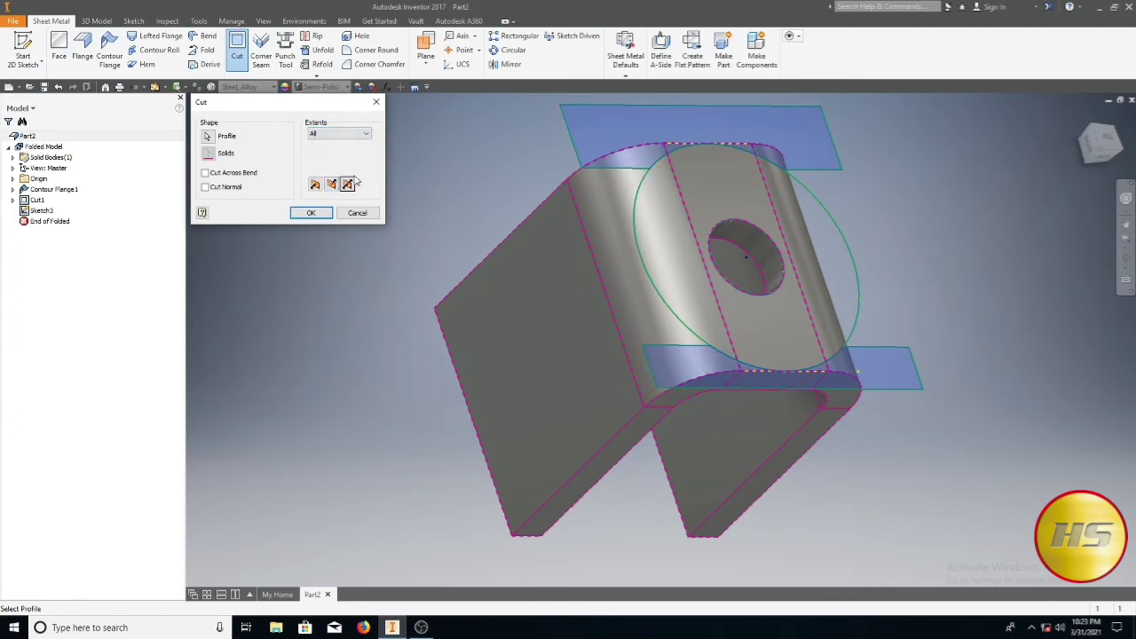
{"action": "left_click", "coordinate": [324, 215]}
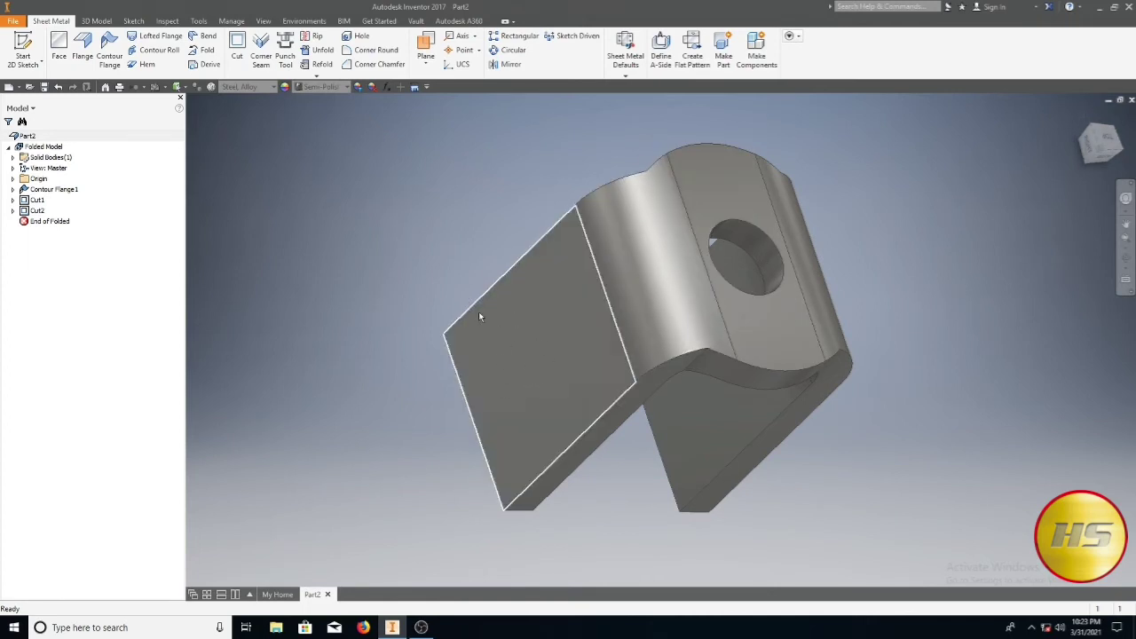
Step: Start a sketch on the leg's outer face and draw a 28 mm circle centred on the midpoint of its free end edge
{"action": "left_click", "coordinate": [31, 43]}
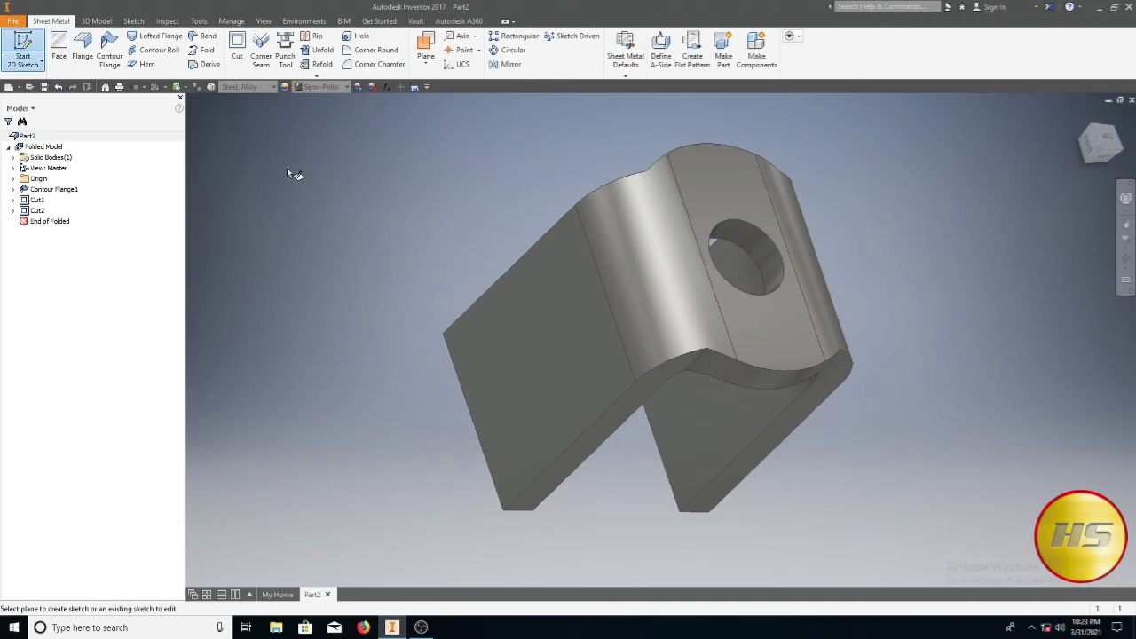
{"action": "left_click", "coordinate": [507, 339]}
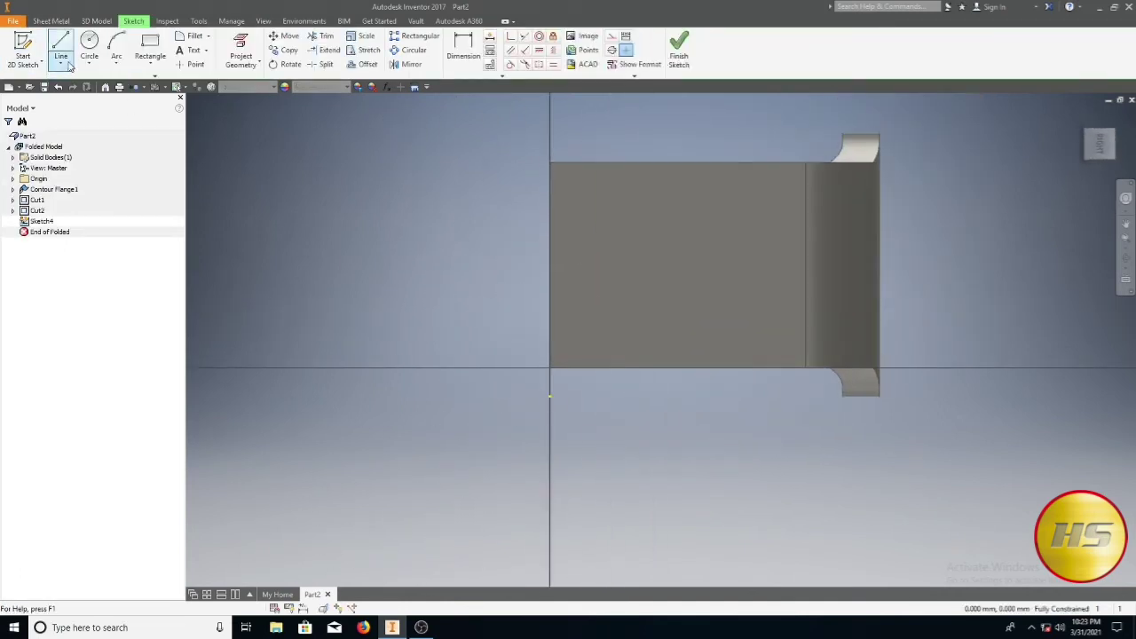
{"action": "left_click", "coordinate": [89, 44]}
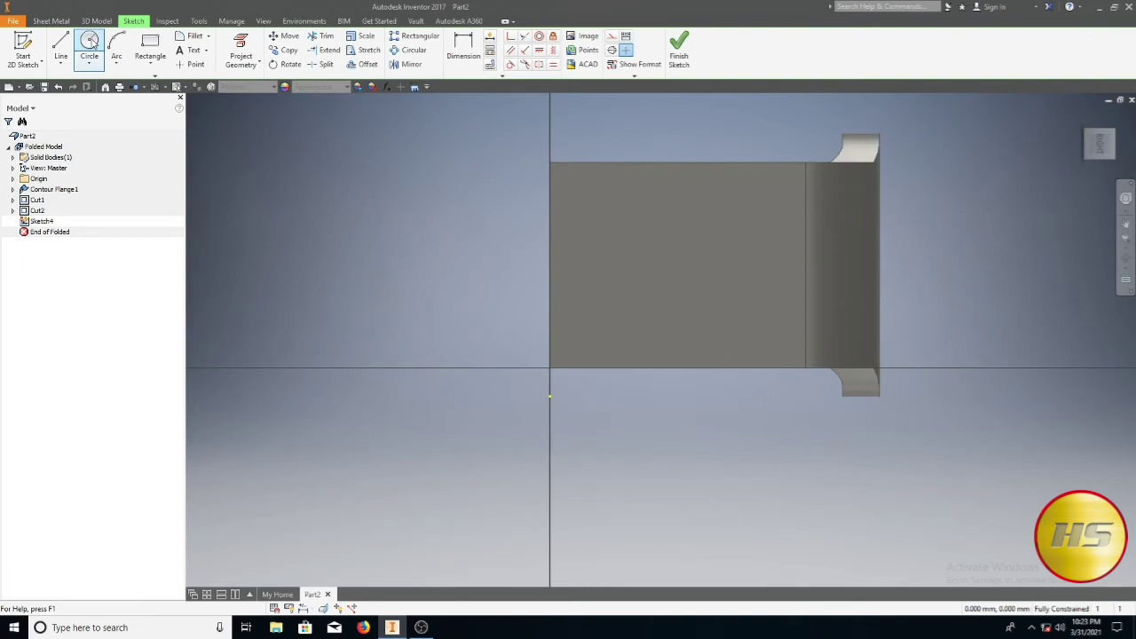
{"action": "left_click", "coordinate": [549, 266]}
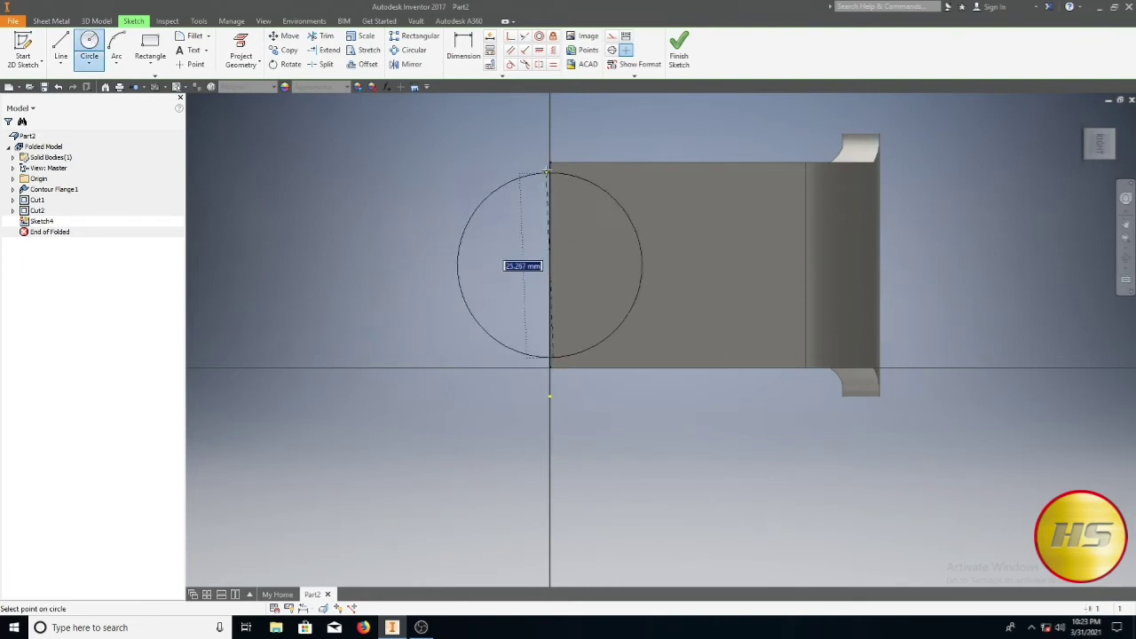
{"action": "left_click", "coordinate": [550, 164]}
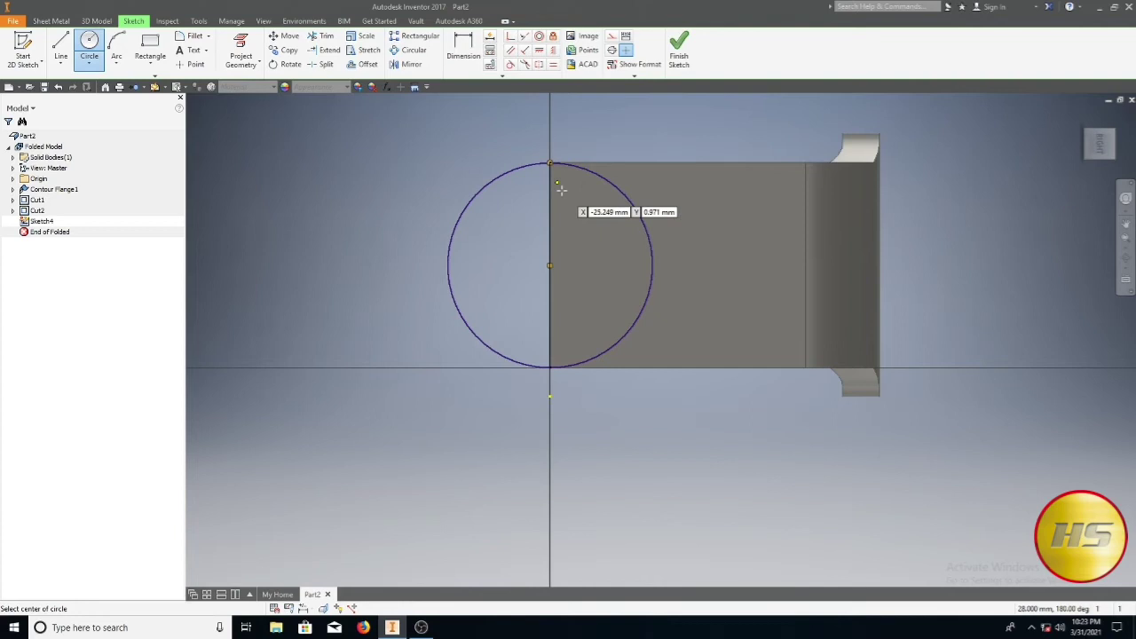
Step: Draw a second 28 mm circle centred on the first circle's quadrant point inside the leg, and delete the first circle
{"action": "left_click", "coordinate": [652, 264]}
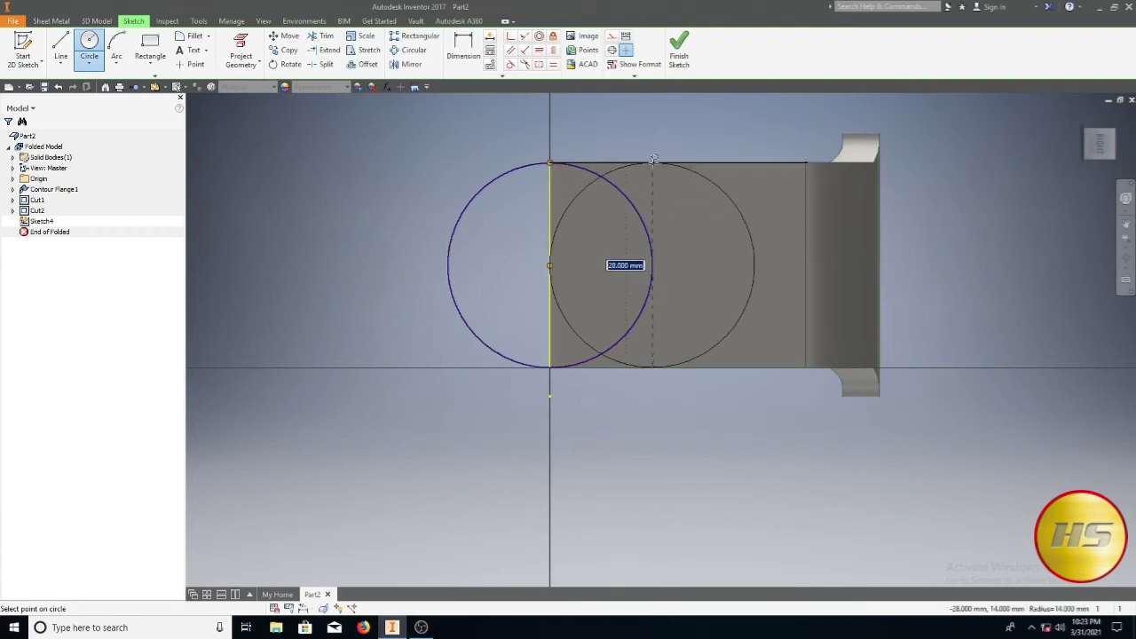
{"action": "left_click", "coordinate": [652, 161]}
{"action": "key", "text": "Escape"}
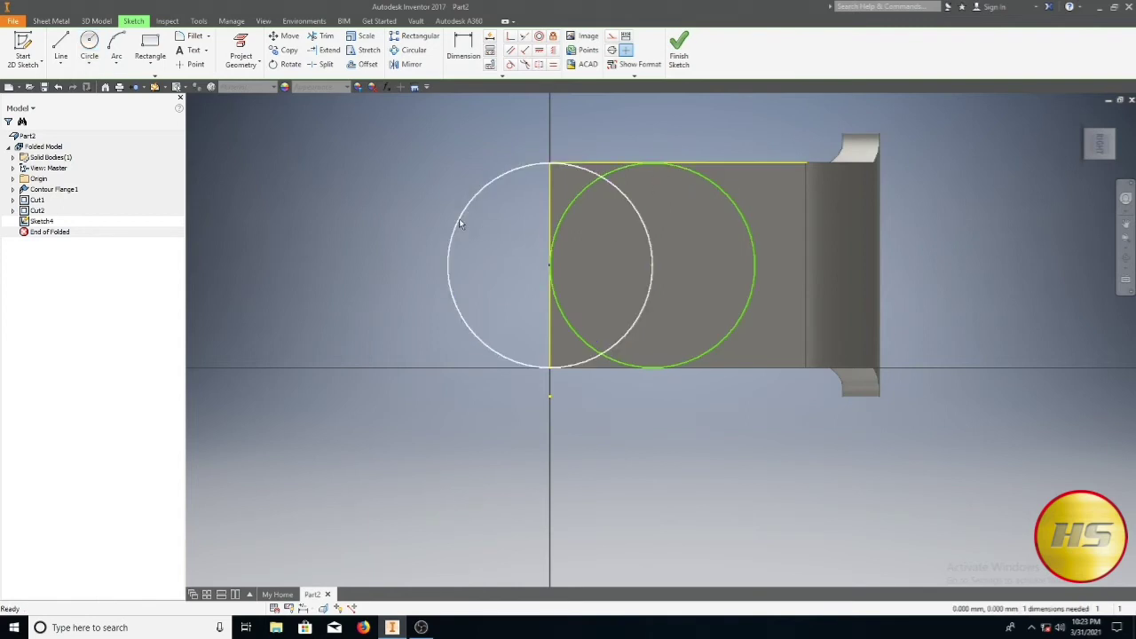
{"action": "left_click", "coordinate": [459, 219]}
{"action": "key", "text": "Delete"}
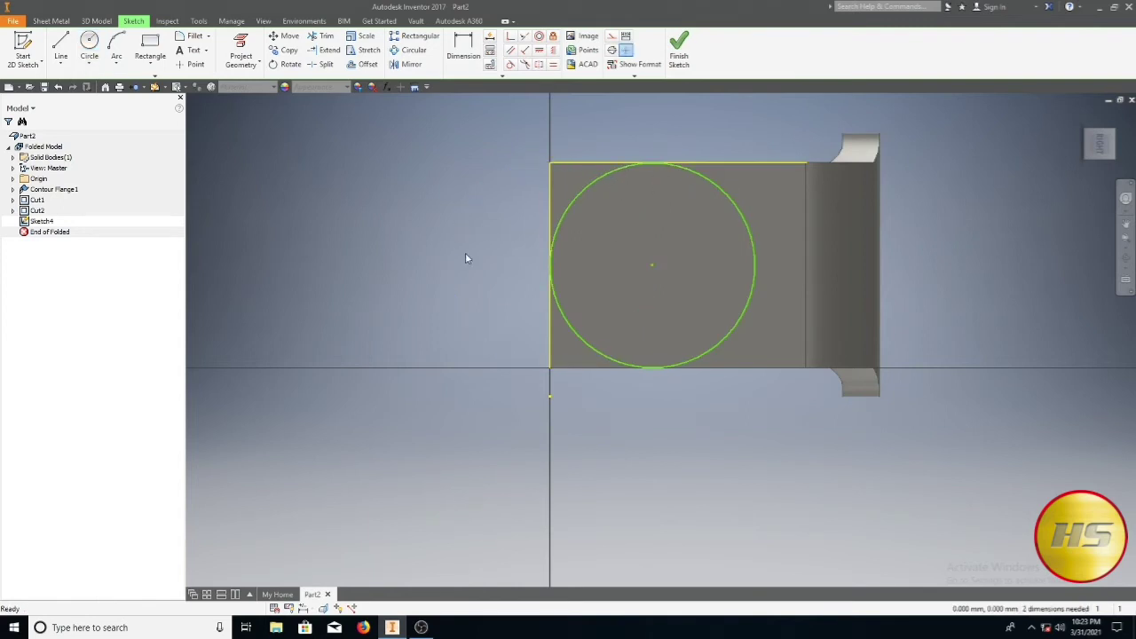
Step: Draw a rectangle about 21.5 mm wide from beyond the leg's free end to the circle's centre line, overshooting both side edges
{"action": "left_click", "coordinate": [162, 49]}
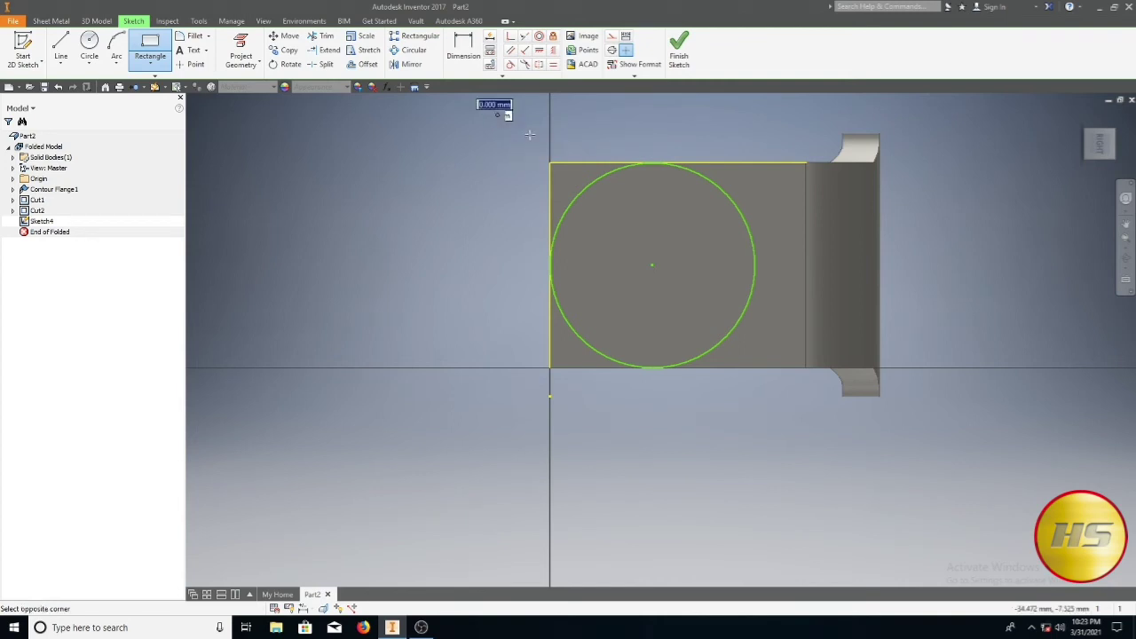
{"action": "left_click", "coordinate": [494, 115]}
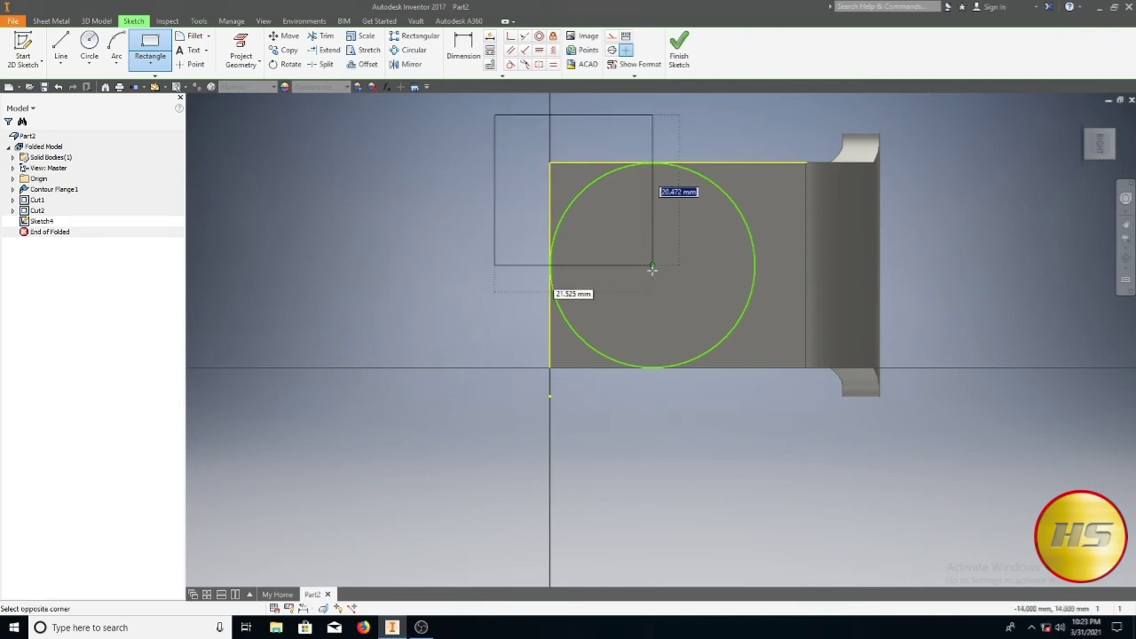
{"action": "left_click", "coordinate": [654, 405]}
{"action": "key", "text": "Escape"}
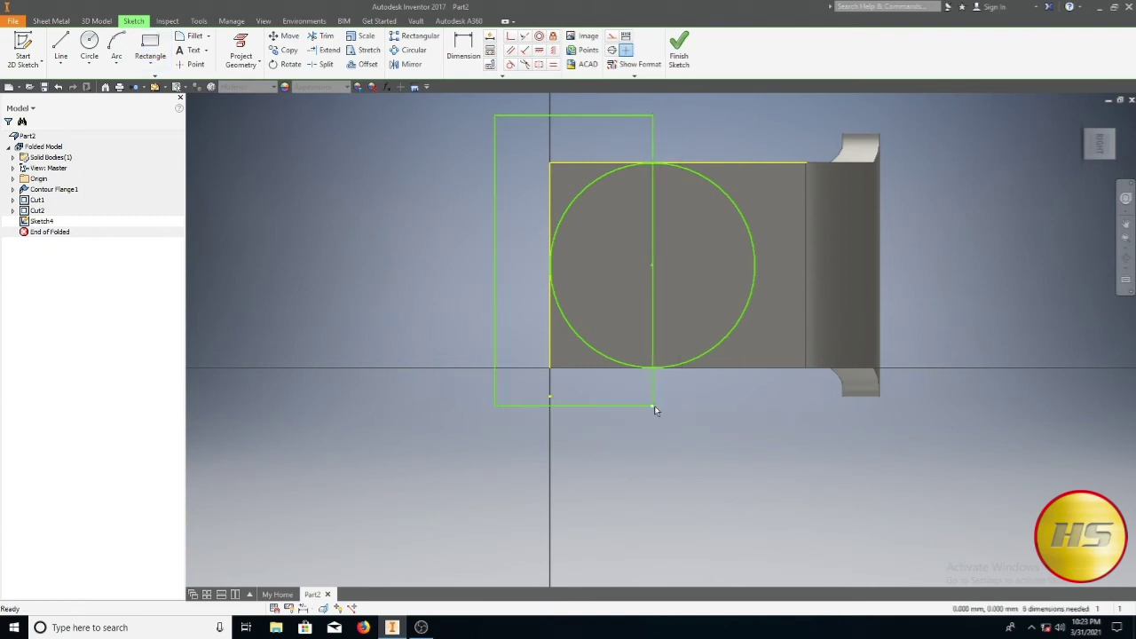
Step: Trim the rectangle's edge inside the circle and the circle's half facing the bend, and finish the sketch
{"action": "left_click", "coordinate": [321, 35]}
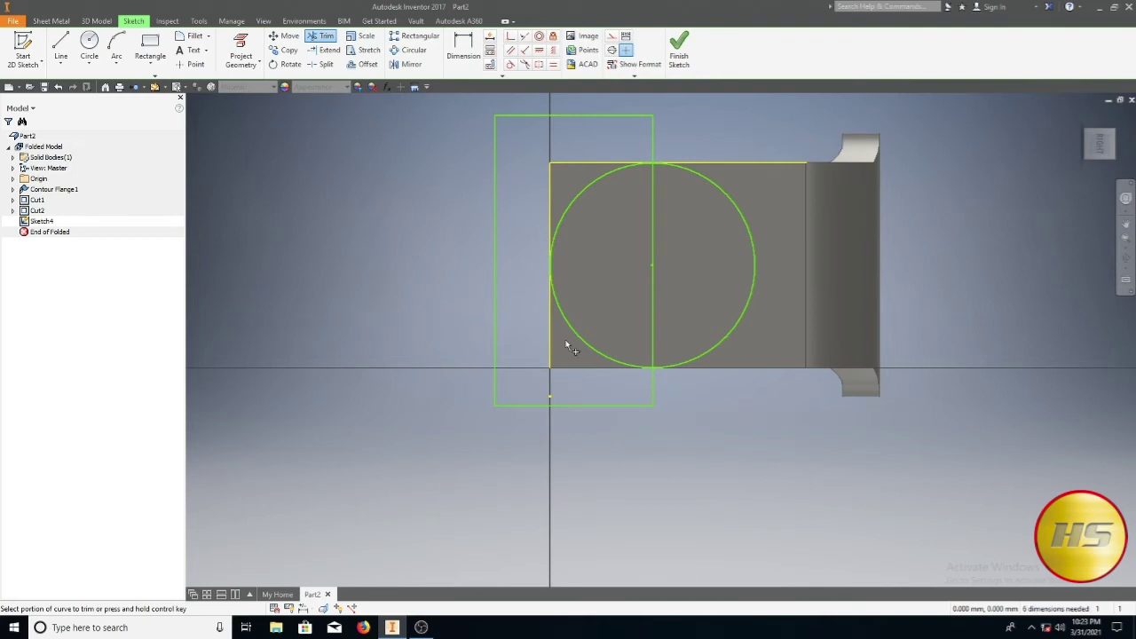
{"action": "left_click", "coordinate": [652, 232]}
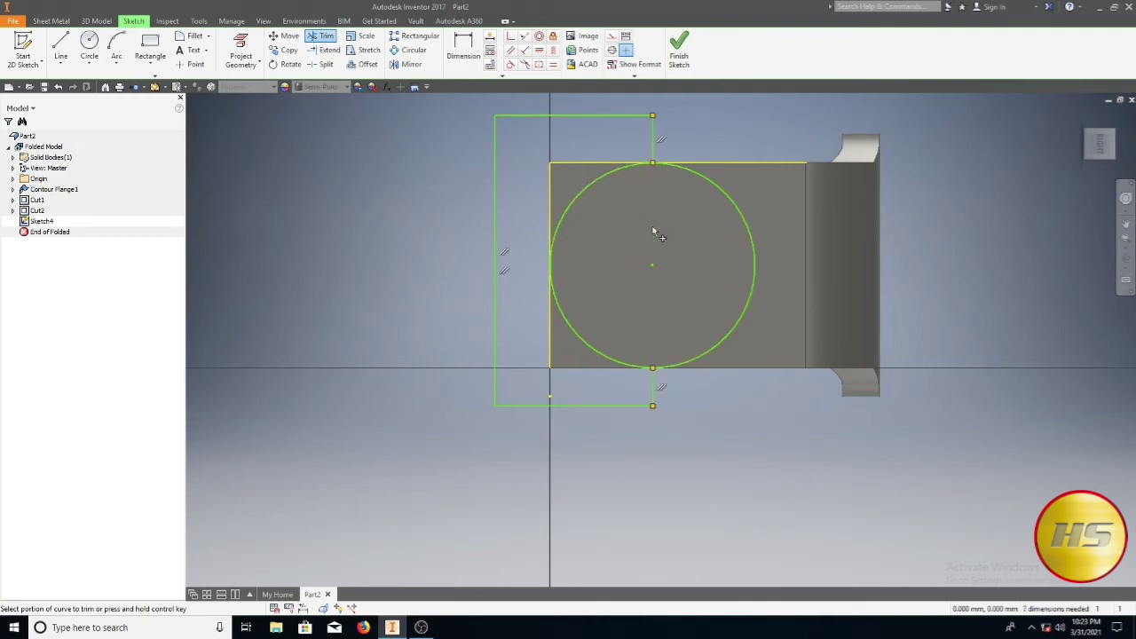
{"action": "left_click", "coordinate": [705, 186]}
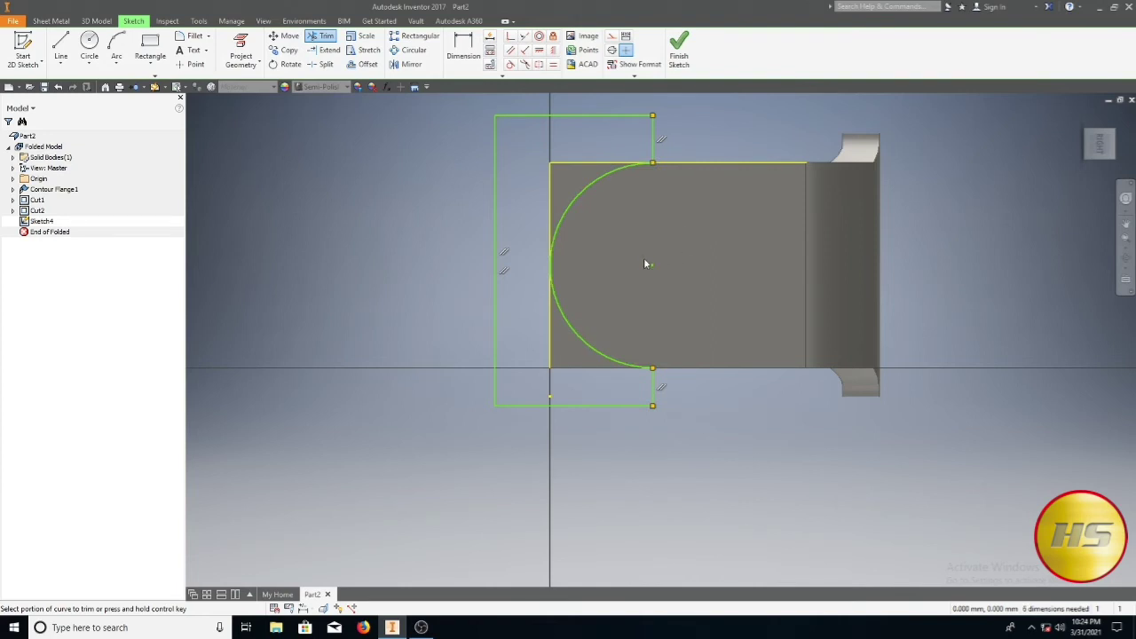
{"action": "key", "text": "Escape"}
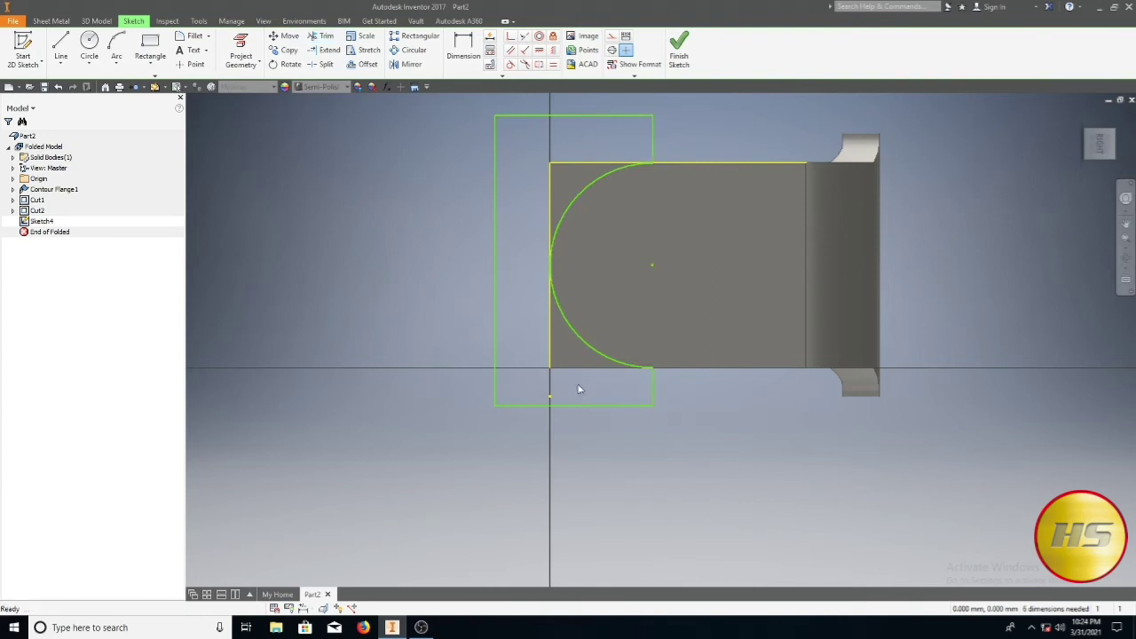
{"action": "left_click", "coordinate": [678, 48]}
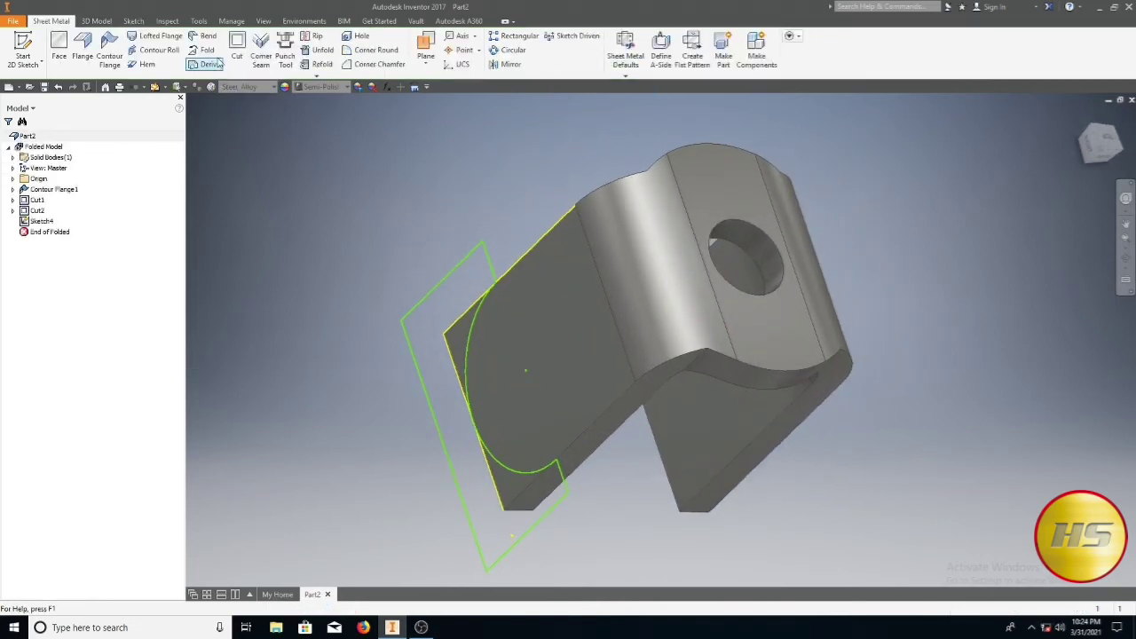
Step: Cut away the profile outside the arc at the free ends of the legs with the extents set to All
{"action": "left_click", "coordinate": [237, 53]}
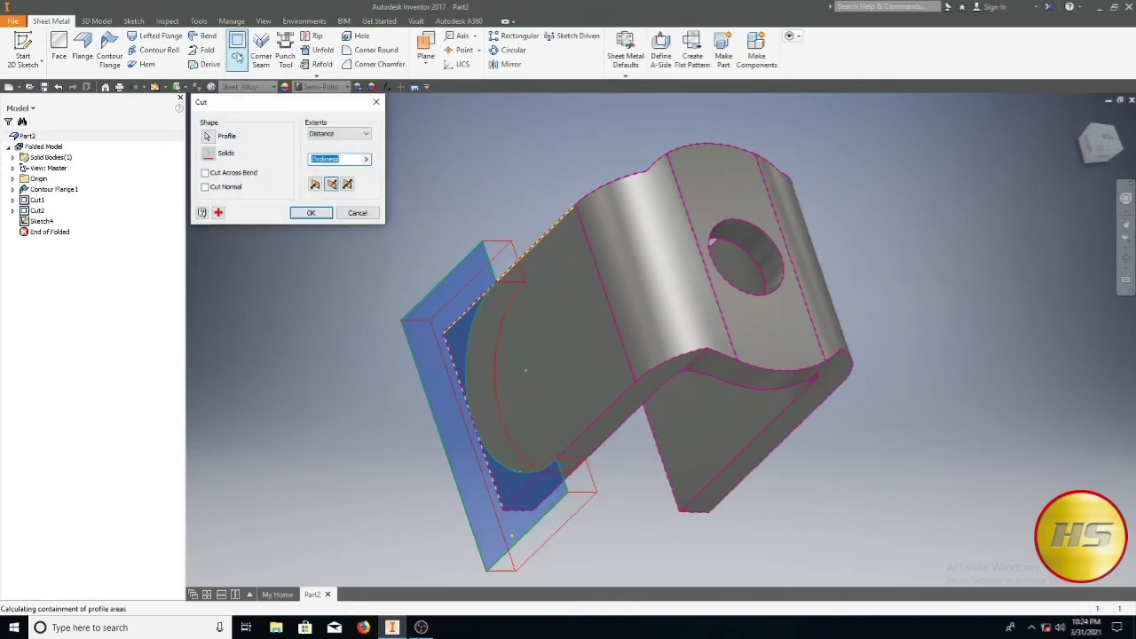
{"action": "left_click", "coordinate": [367, 134]}
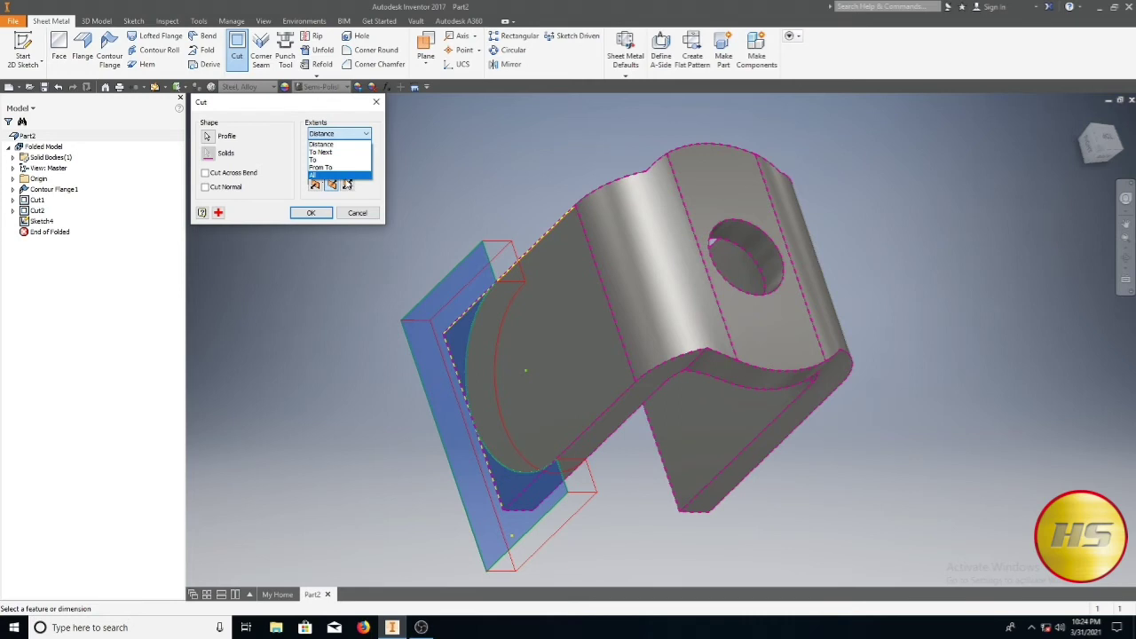
{"action": "left_click", "coordinate": [329, 176]}
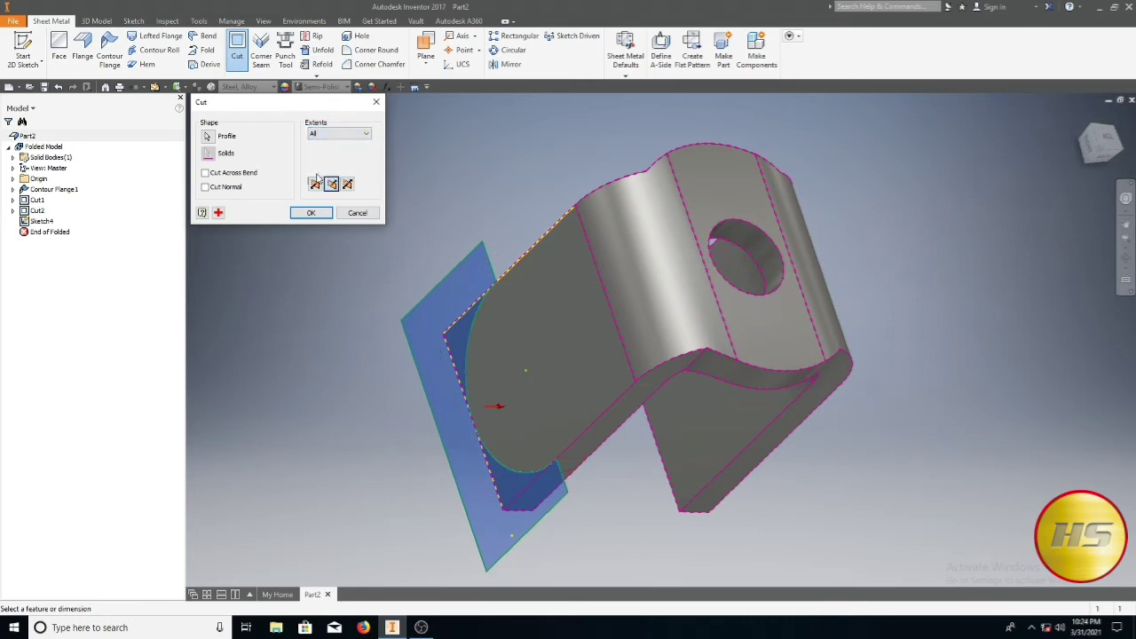
{"action": "left_click", "coordinate": [312, 213]}
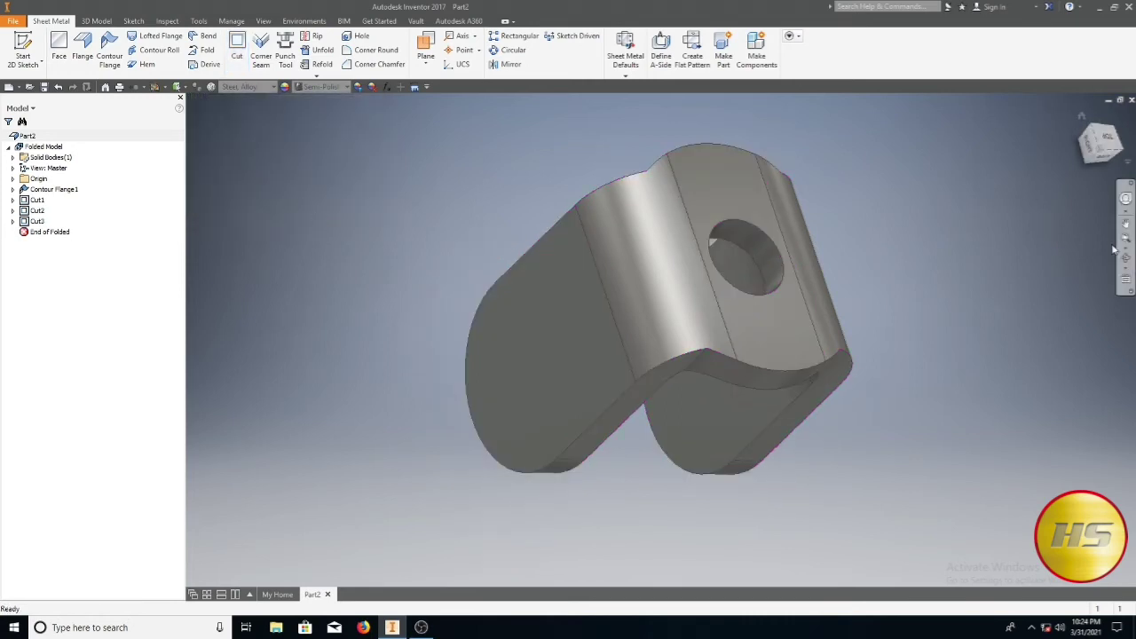
Step: Start a sketch on the rounded leg's outer face and draw a circle about 8 mm in diameter at the end arc's centre
{"action": "left_click", "coordinate": [1125, 279]}
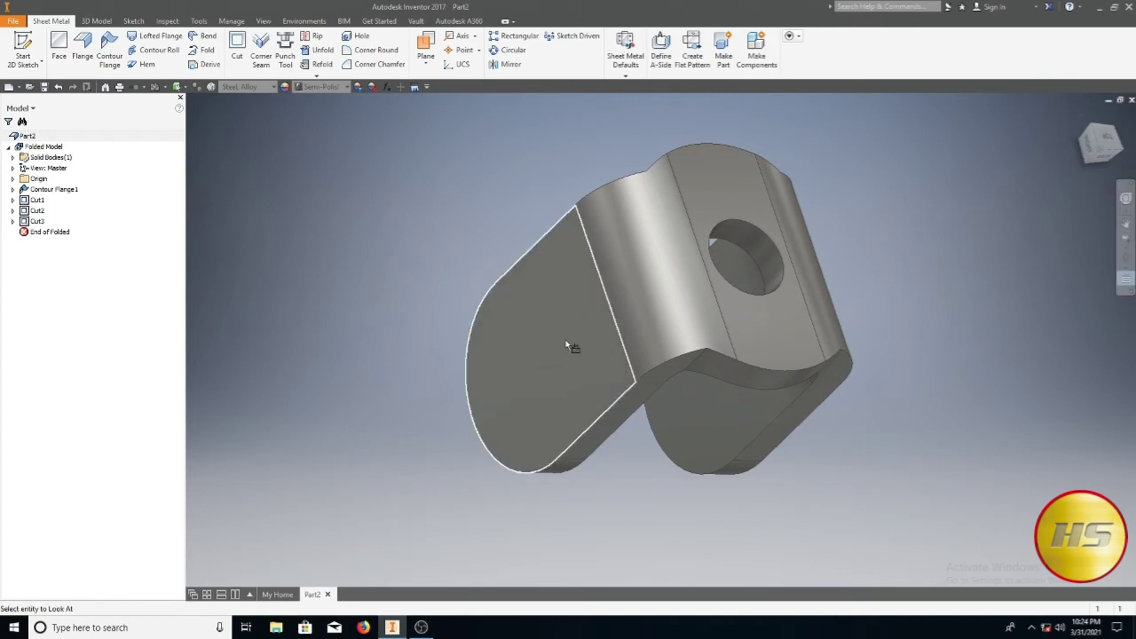
{"action": "left_click", "coordinate": [554, 342]}
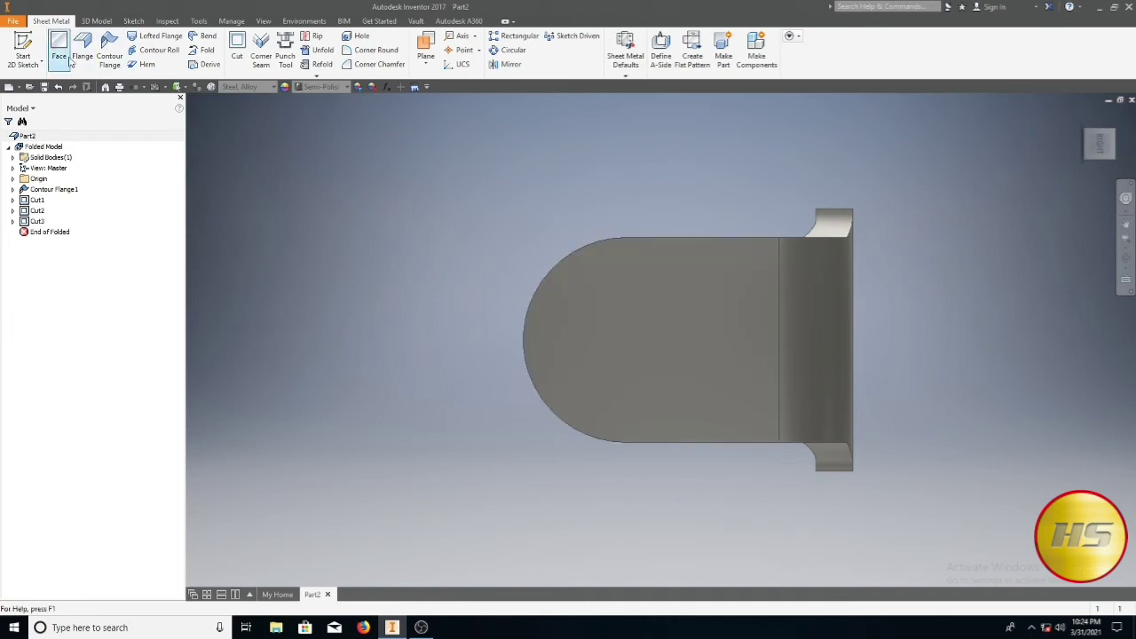
{"action": "left_click", "coordinate": [22, 44]}
{"action": "left_click", "coordinate": [565, 322]}
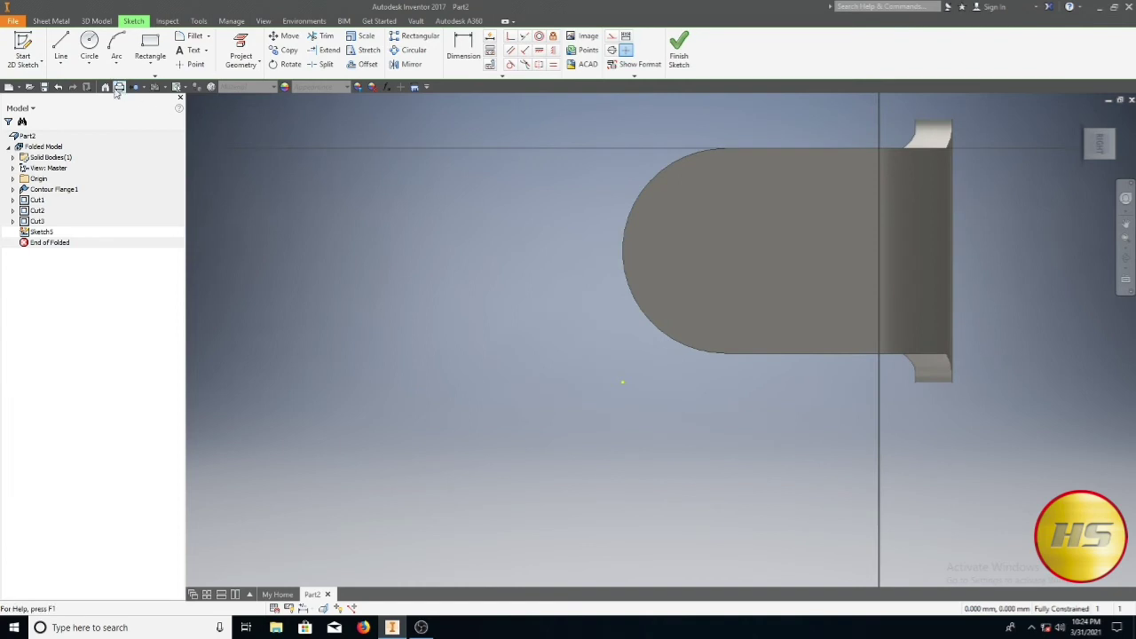
{"action": "left_click", "coordinate": [89, 45]}
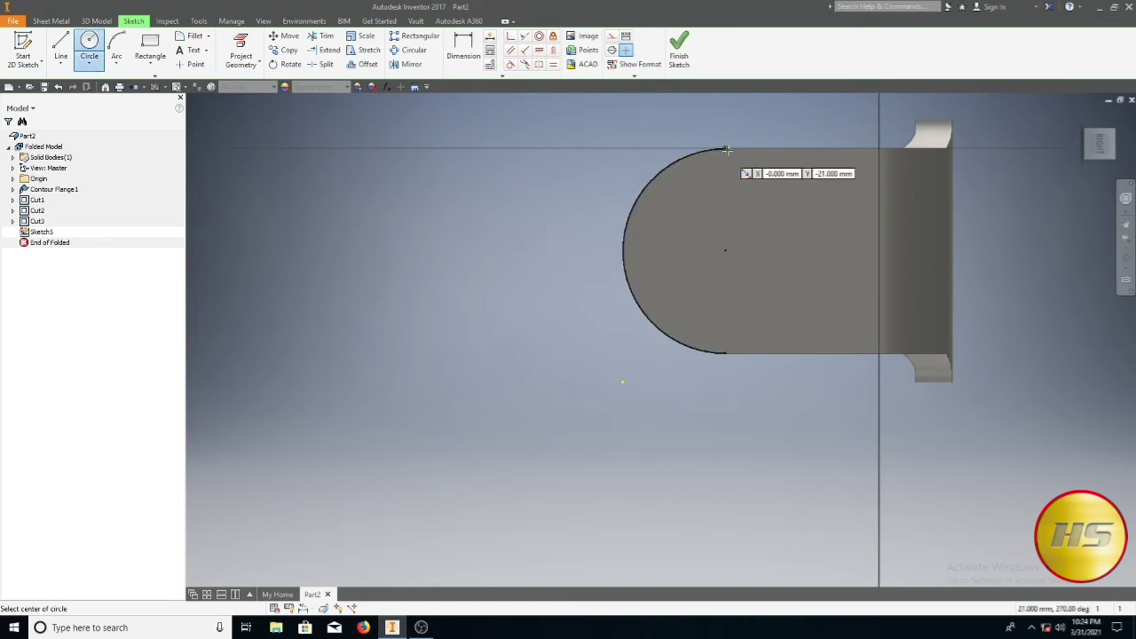
{"action": "left_click", "coordinate": [726, 251]}
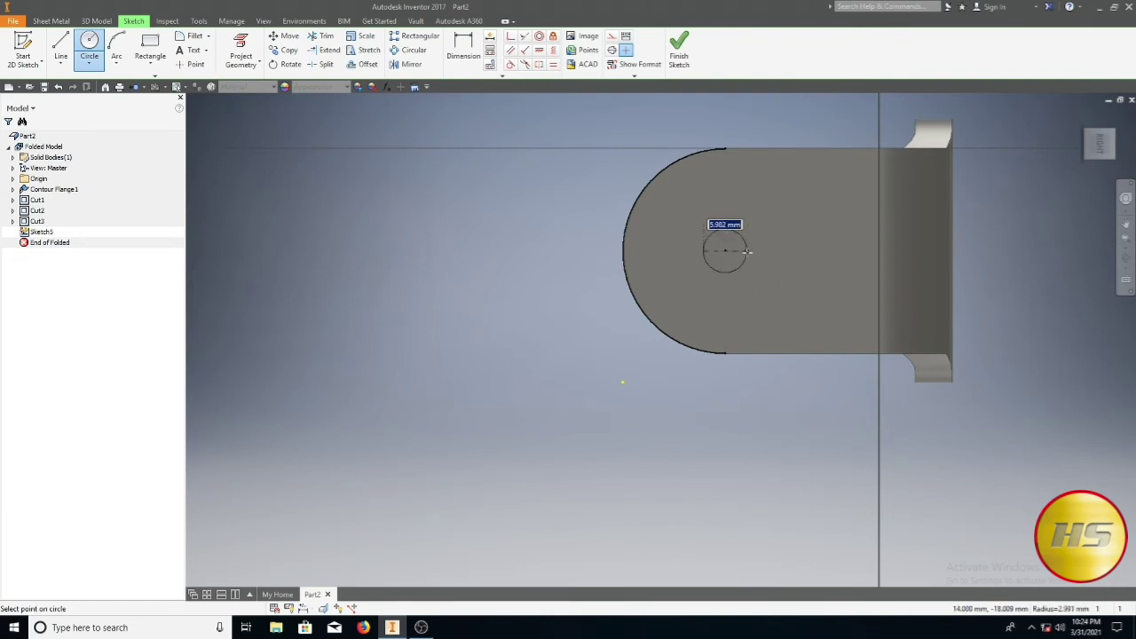
{"action": "left_click", "coordinate": [754, 252]}
Step: Dimension the leg circle's diameter as 12 mm and finish the sketch
{"action": "key", "text": "d"}
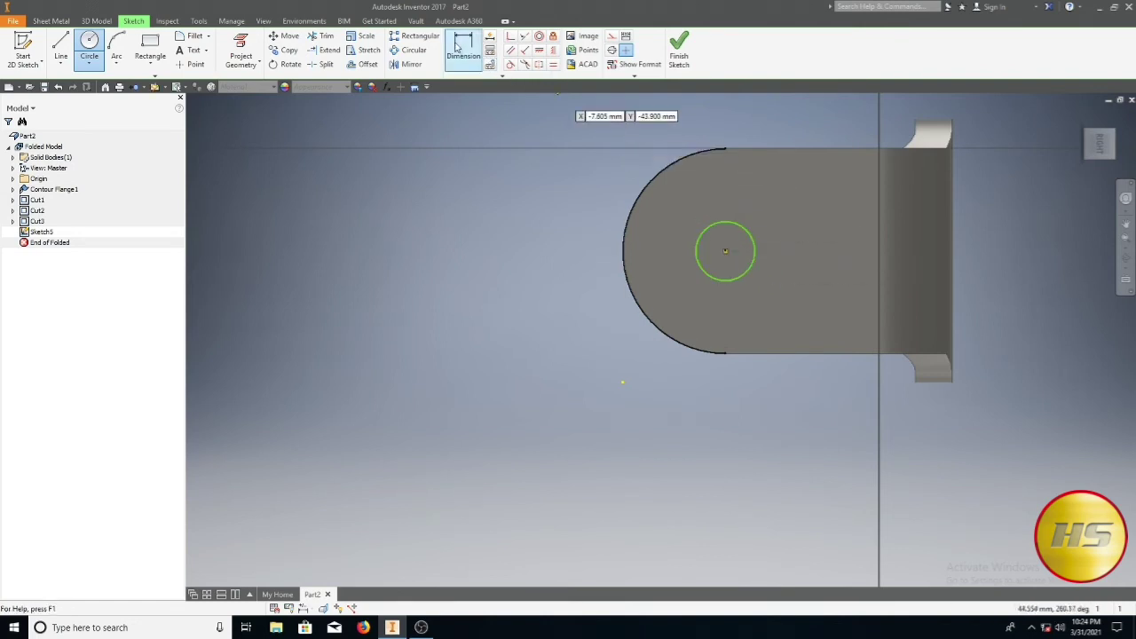
{"action": "left_click", "coordinate": [703, 246]}
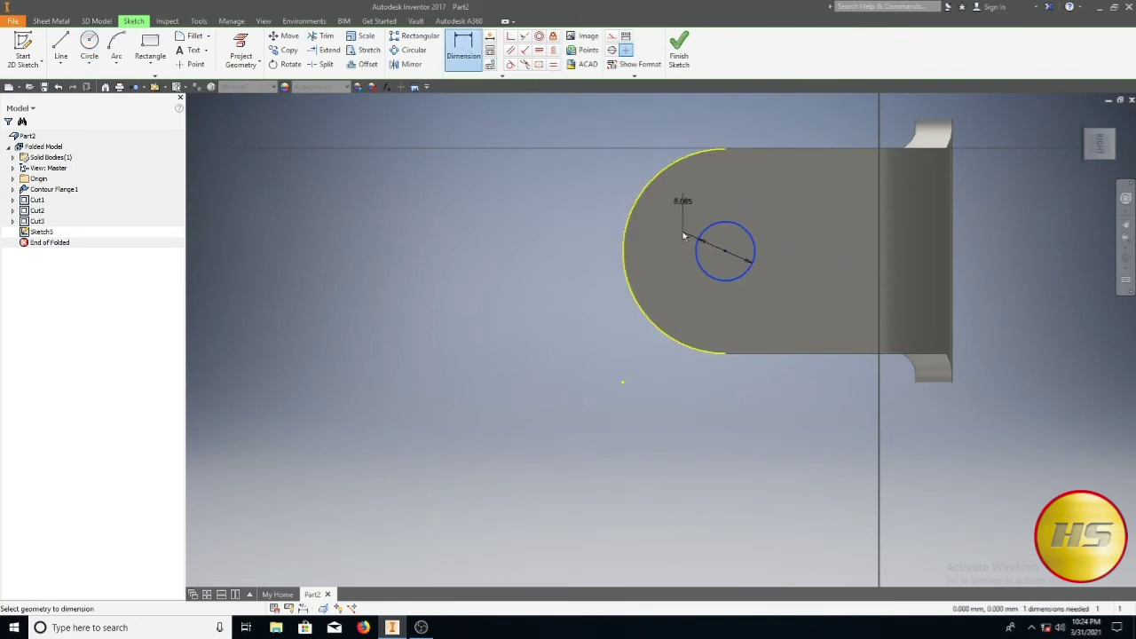
{"action": "left_click", "coordinate": [679, 199]}
{"action": "type", "text": "12"}
{"action": "key", "text": "Return"}
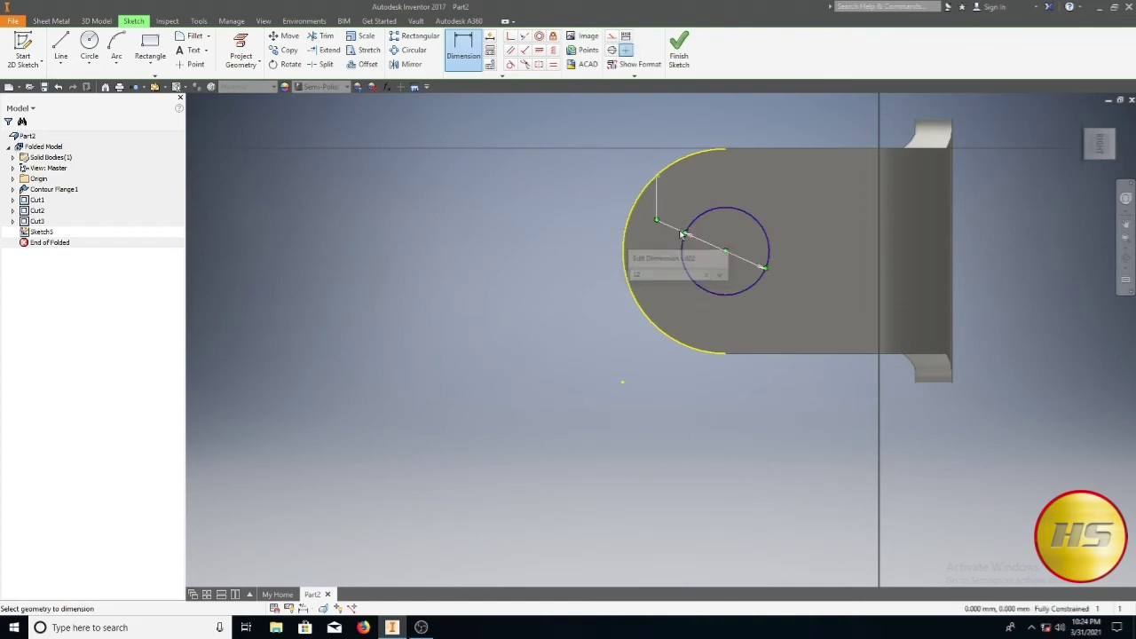
{"action": "key", "text": "Escape"}
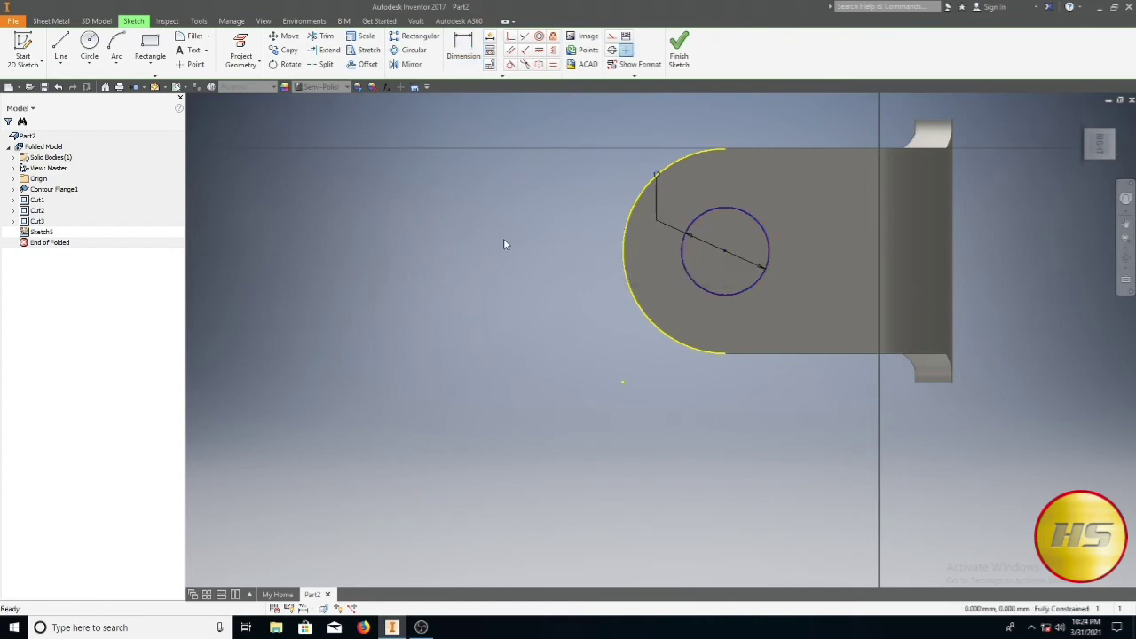
{"action": "left_click", "coordinate": [679, 56]}
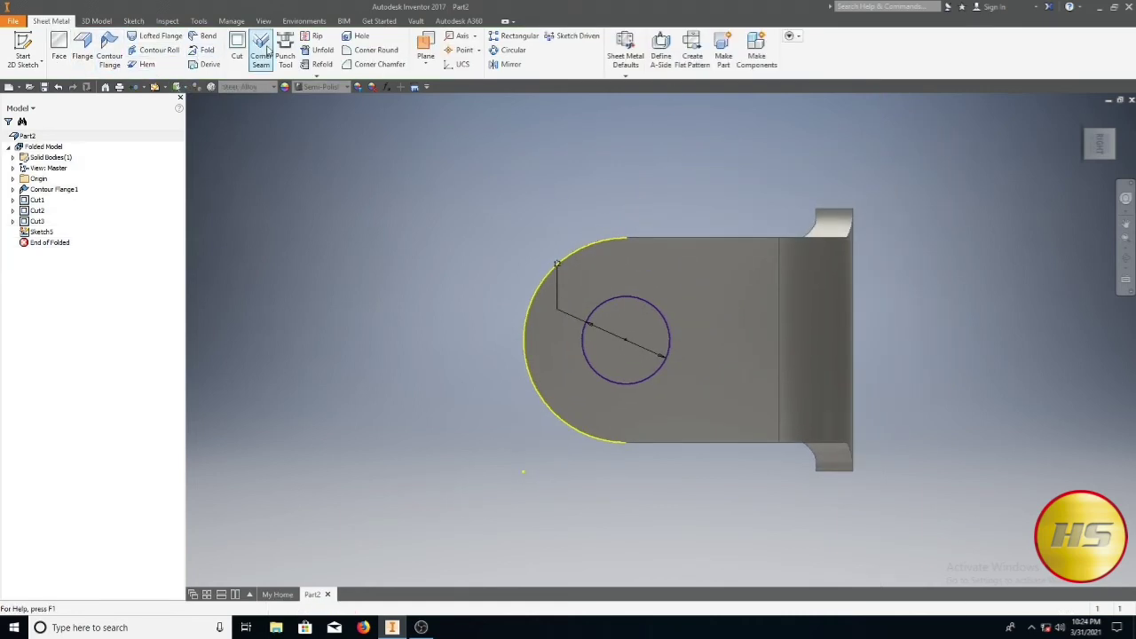
Step: Cut the 12 mm circle through both legs with the extents set to All, and show the bracket in an isometric view
{"action": "left_click", "coordinate": [237, 48]}
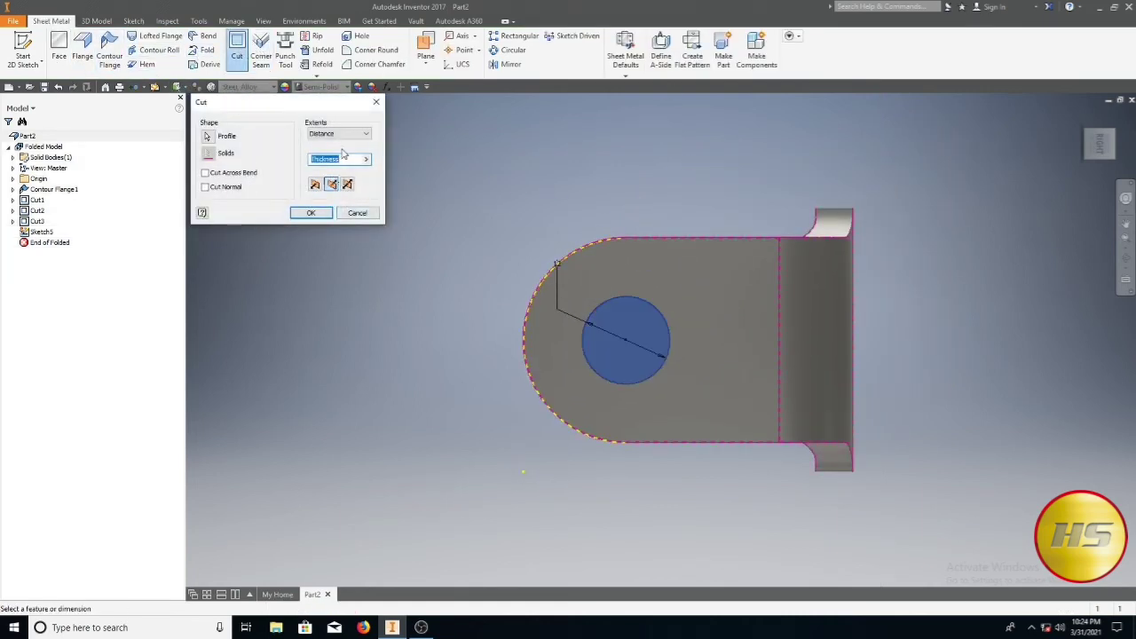
{"action": "left_click", "coordinate": [366, 134]}
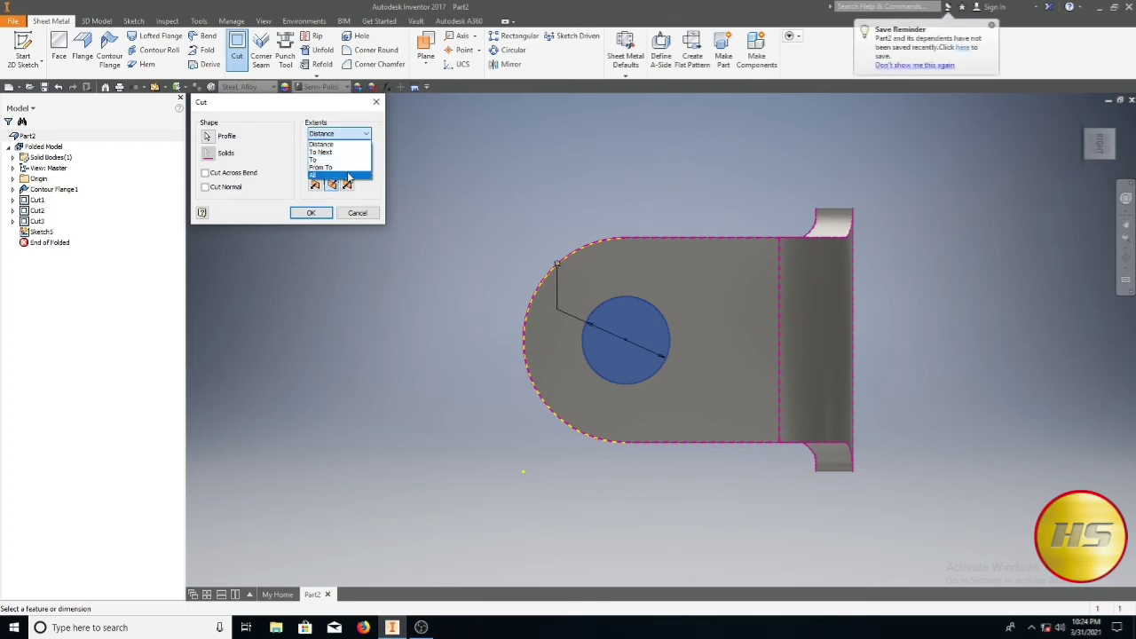
{"action": "left_click", "coordinate": [337, 176]}
{"action": "left_click", "coordinate": [312, 214]}
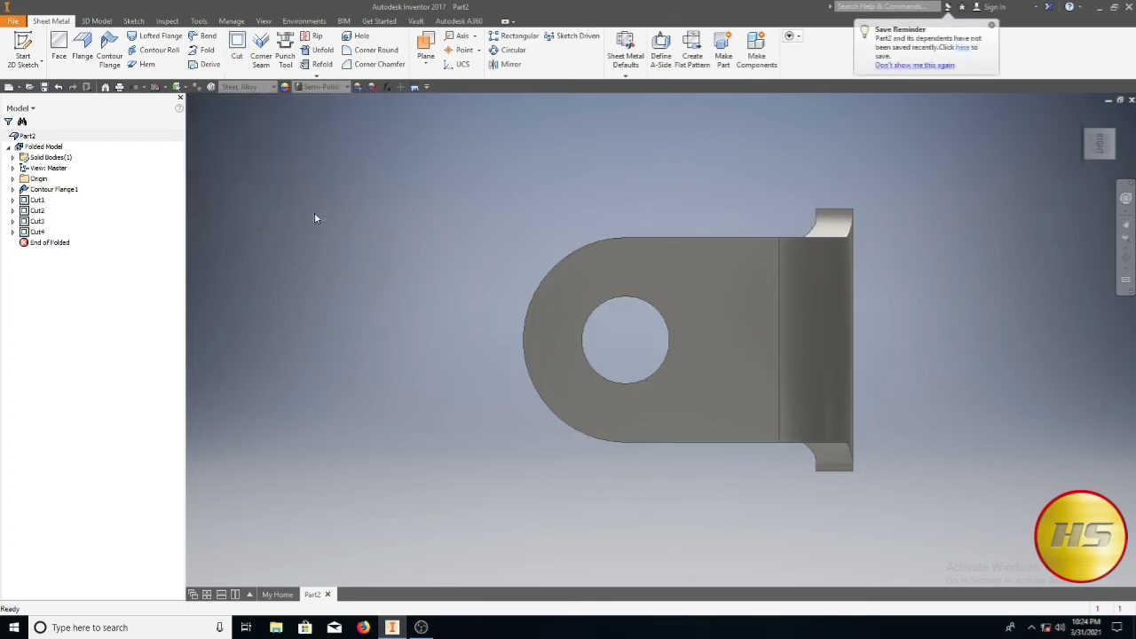
{"action": "key", "text": "F6"}
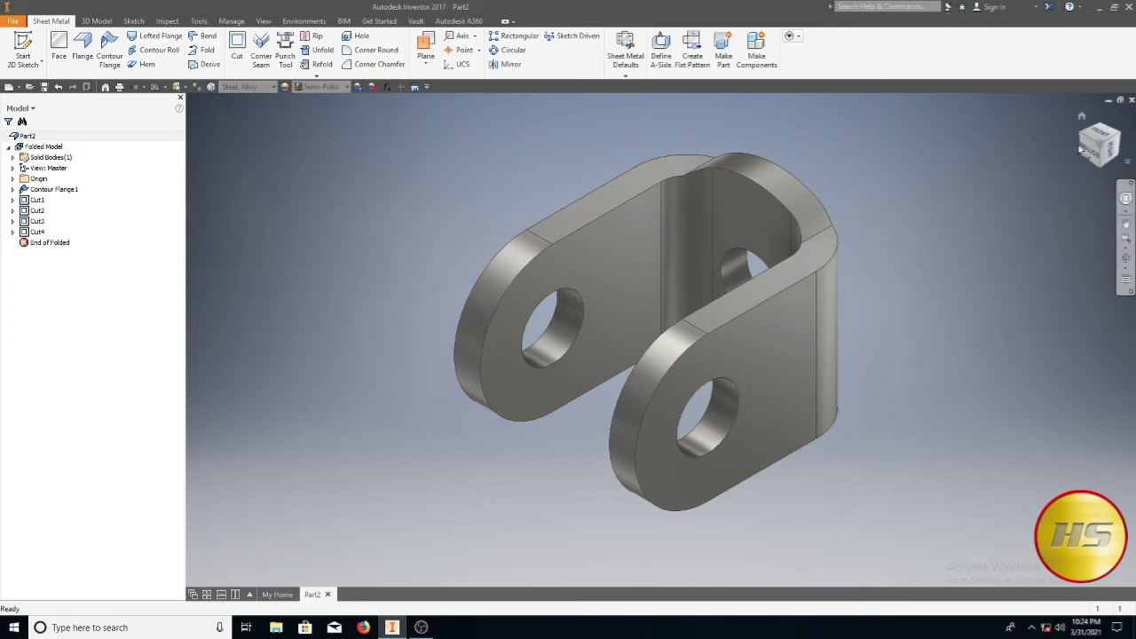
{"action": "left_click", "coordinate": [1120, 137]}
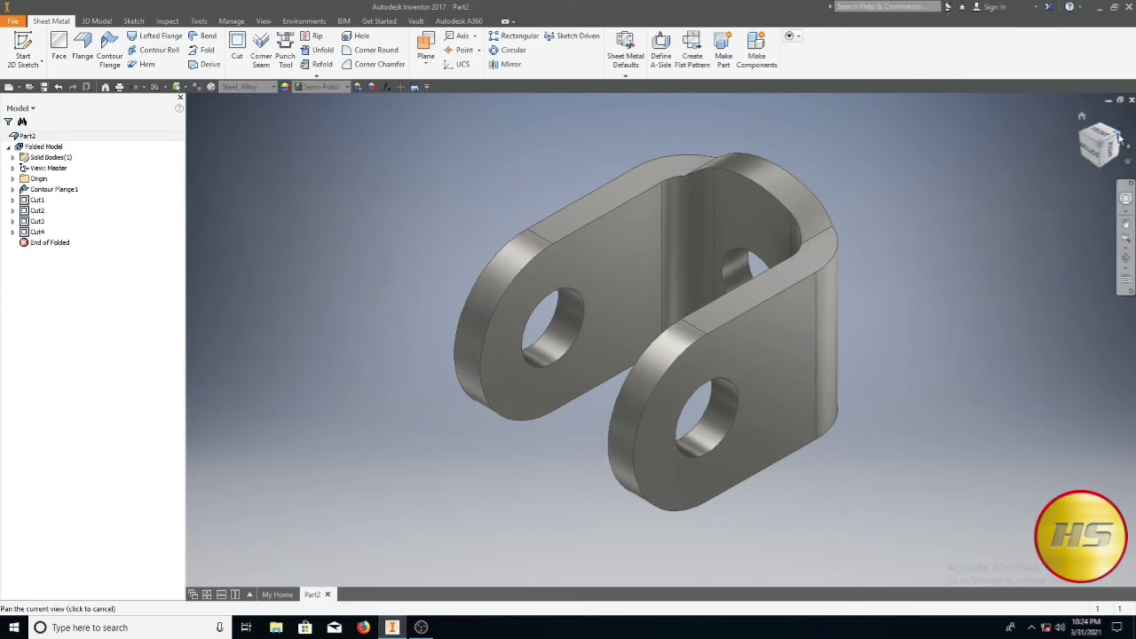
Step: Create the flat pattern of the folded U-shaped bracket with its rounded ends and holes
{"action": "left_click", "coordinate": [1120, 138]}
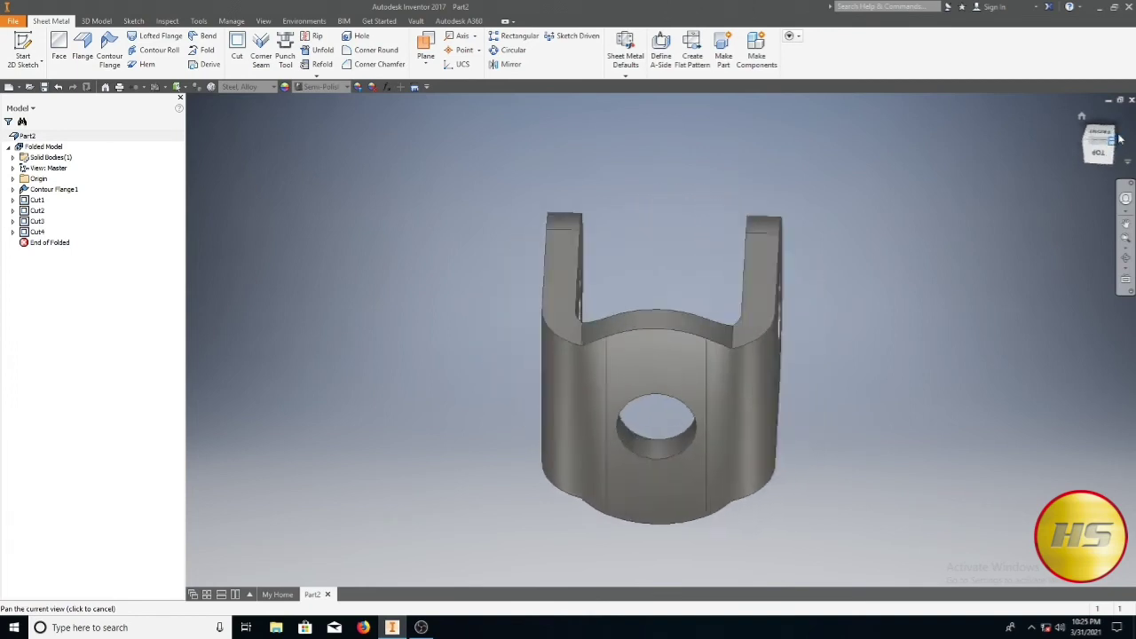
{"action": "left_click", "coordinate": [1120, 137]}
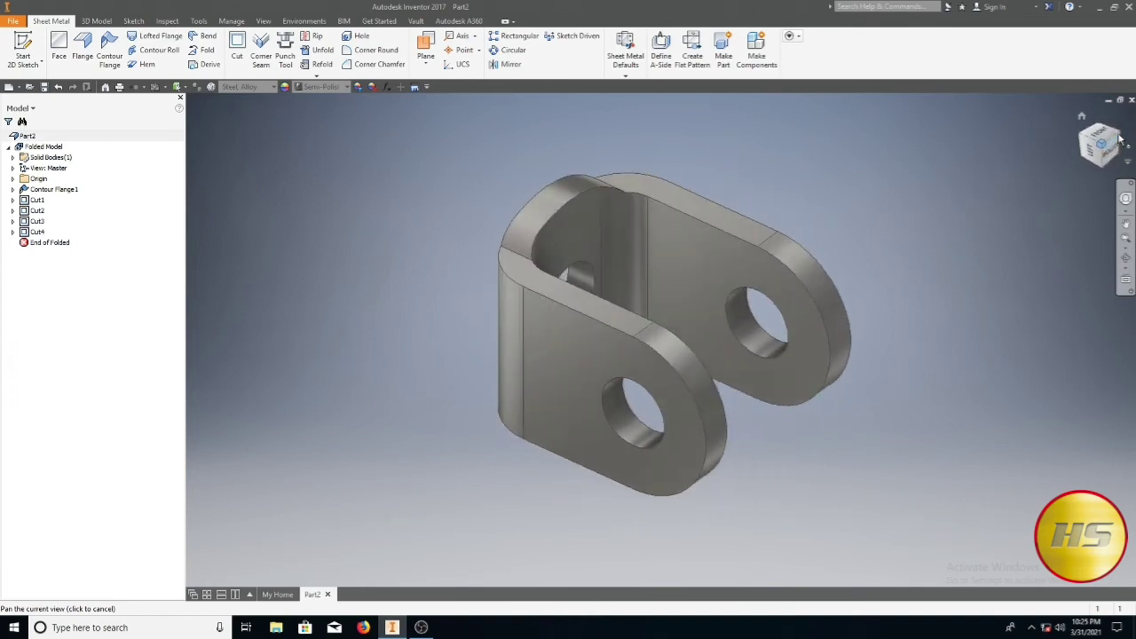
{"action": "left_click", "coordinate": [1120, 137]}
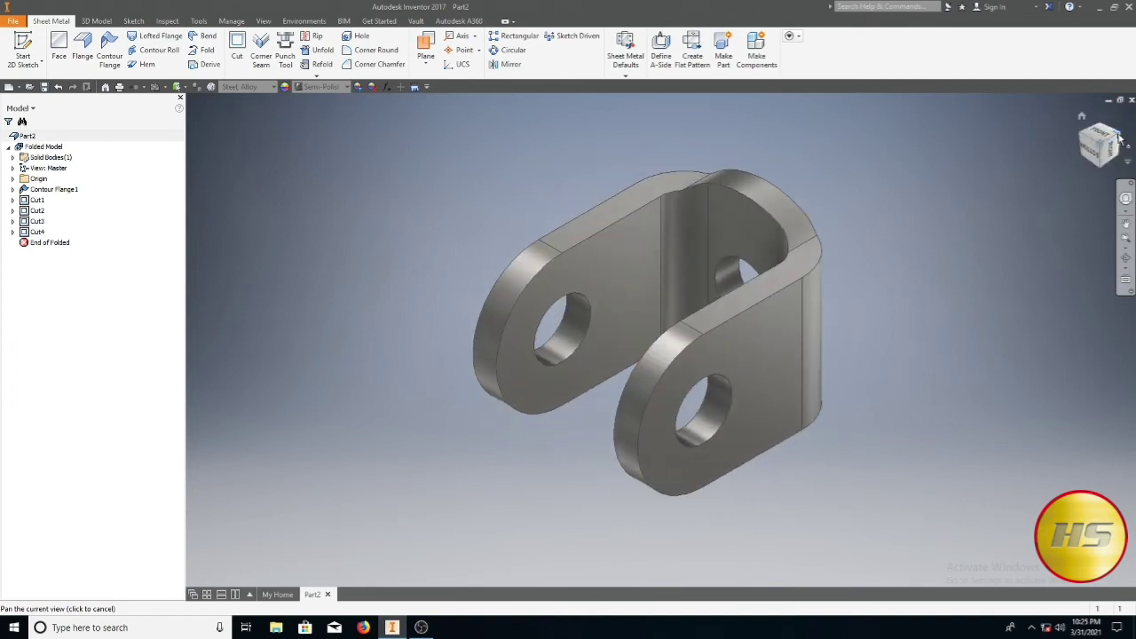
{"action": "left_click", "coordinate": [1118, 136]}
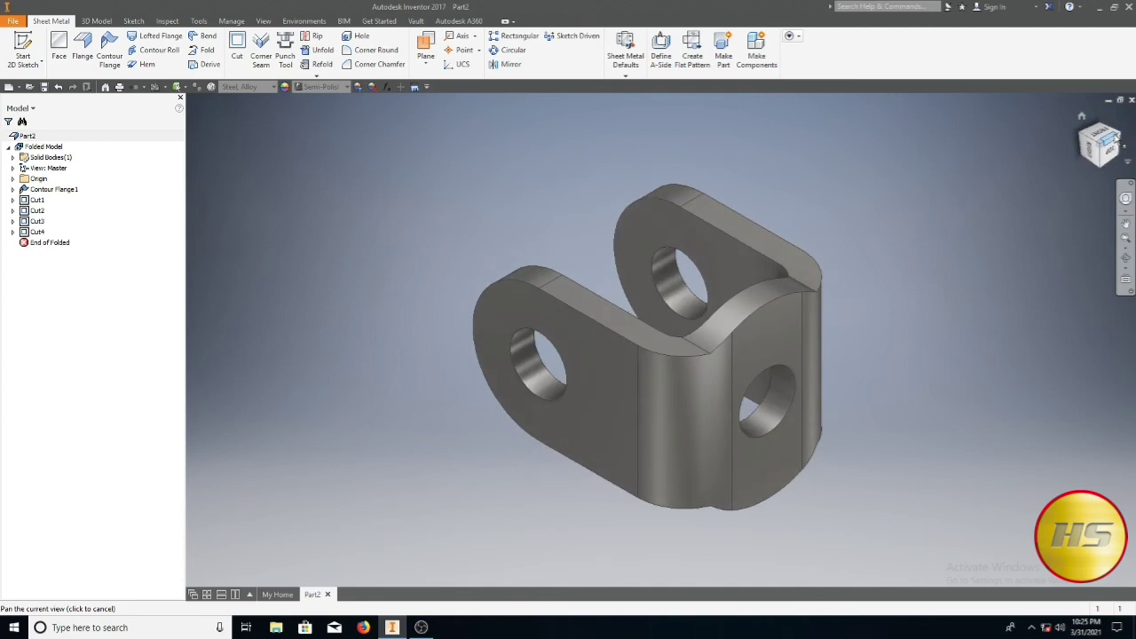
{"action": "left_click", "coordinate": [1118, 136]}
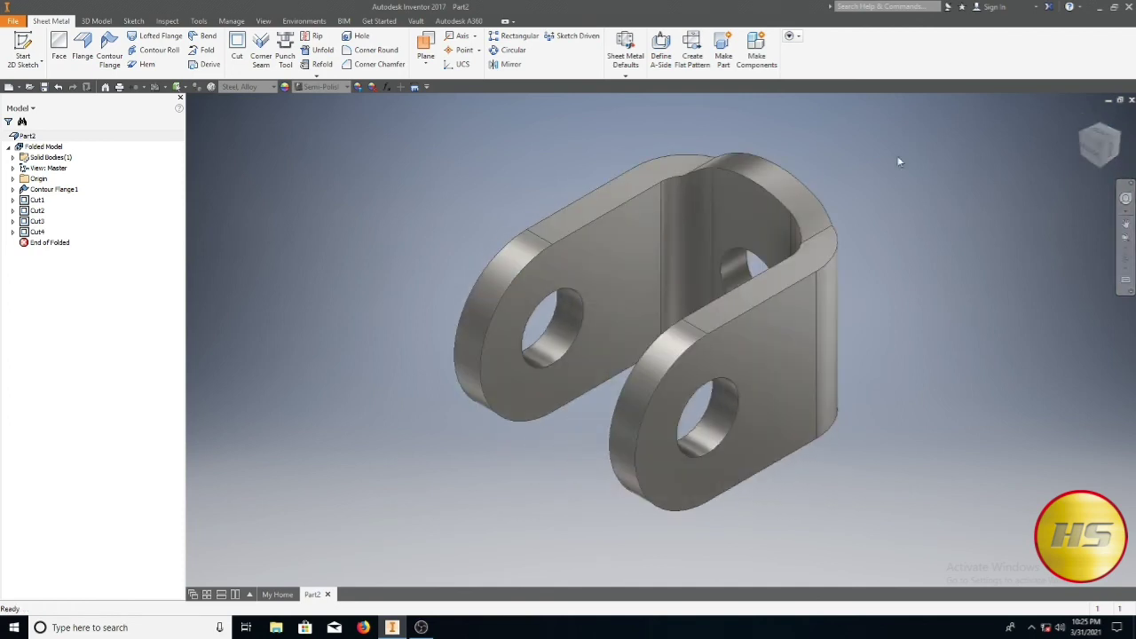
{"action": "left_click", "coordinate": [692, 62]}
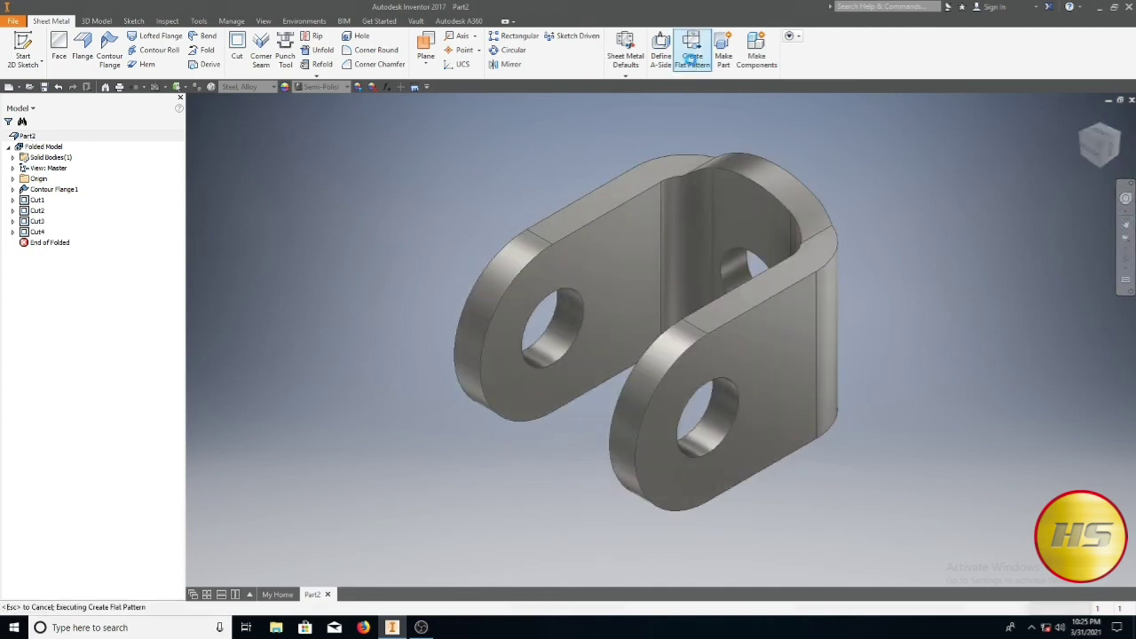